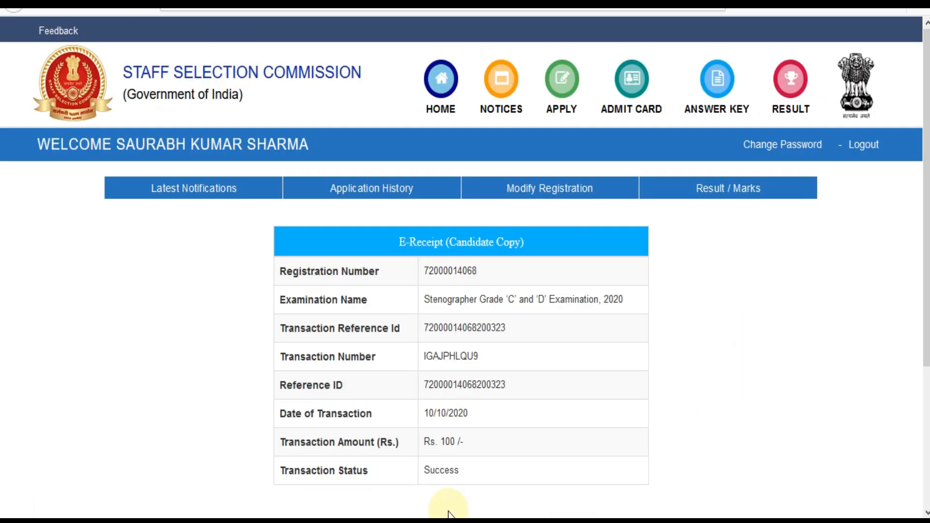
- Highlight the 'Success' Transaction Status in the E-Receipt table, then clear the highlight
{"action": "left_click_drag", "start_coordinate": [430, 472], "coordinate": [455, 472]}
{"action": "left_click", "coordinate": [669, 451]}
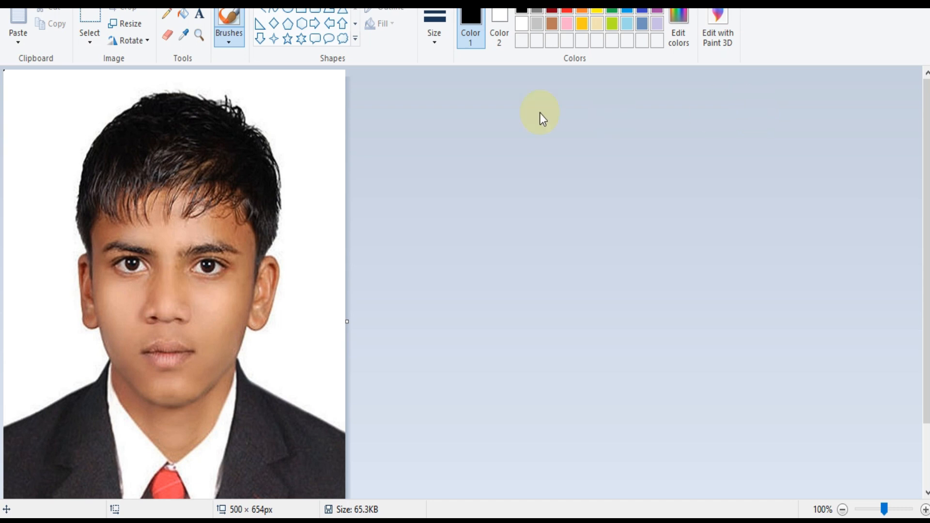
- Resize the photo to 260 × 340 pixels and extend the canvas down to 261 × 403
{"action": "left_click", "coordinate": [127, 25]}
{"action": "left_click", "coordinate": [151, 80]}
{"action": "left_click_drag", "start_coordinate": [170, 104], "coordinate": [149, 101]}
{"action": "type", "text": "260"}
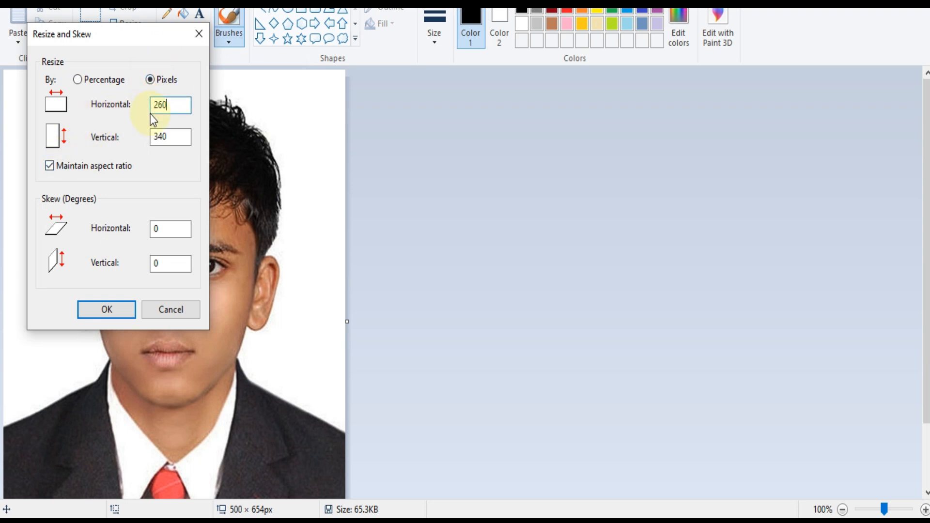
{"action": "left_click", "coordinate": [107, 309]}
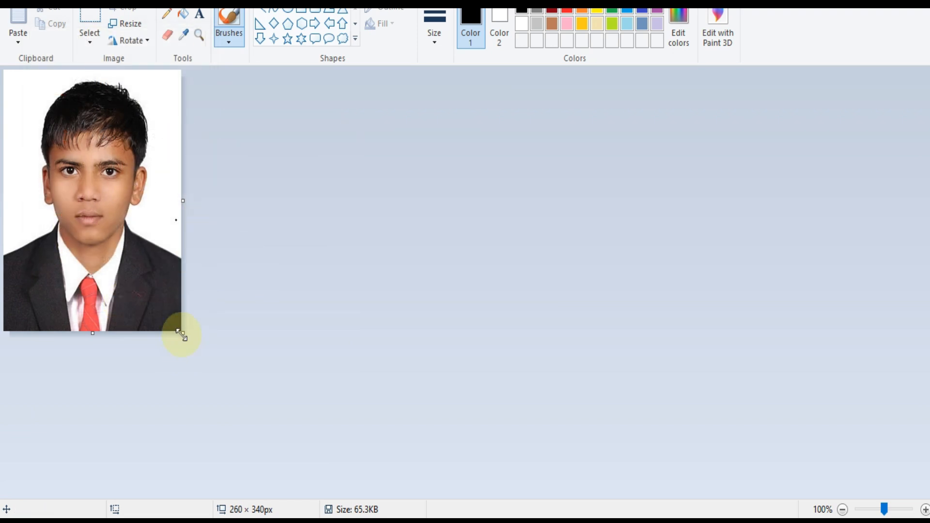
{"action": "left_click_drag", "start_coordinate": [181, 335], "coordinate": [181, 380]}
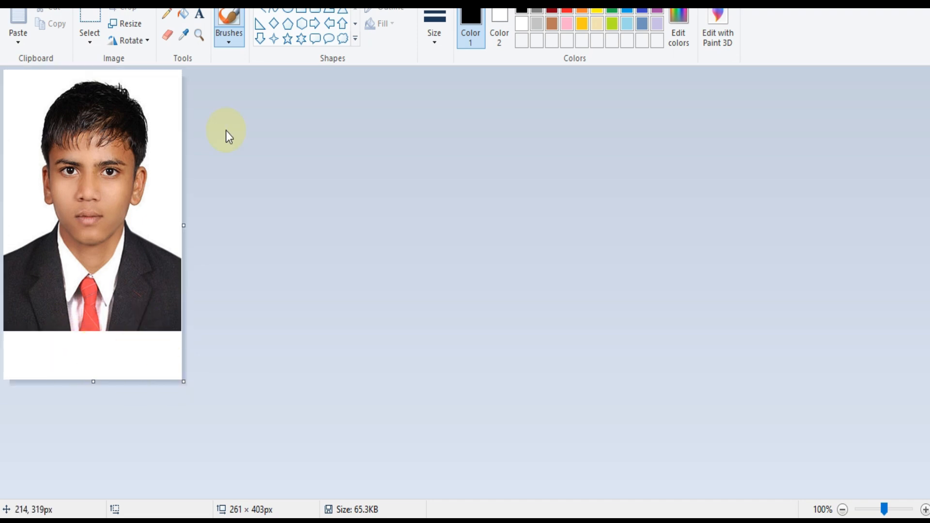
- Type the date 09-10-2020 in a text box below the photo
{"action": "left_click", "coordinate": [199, 14]}
{"action": "left_click_drag", "start_coordinate": [18, 342], "coordinate": [154, 366]}
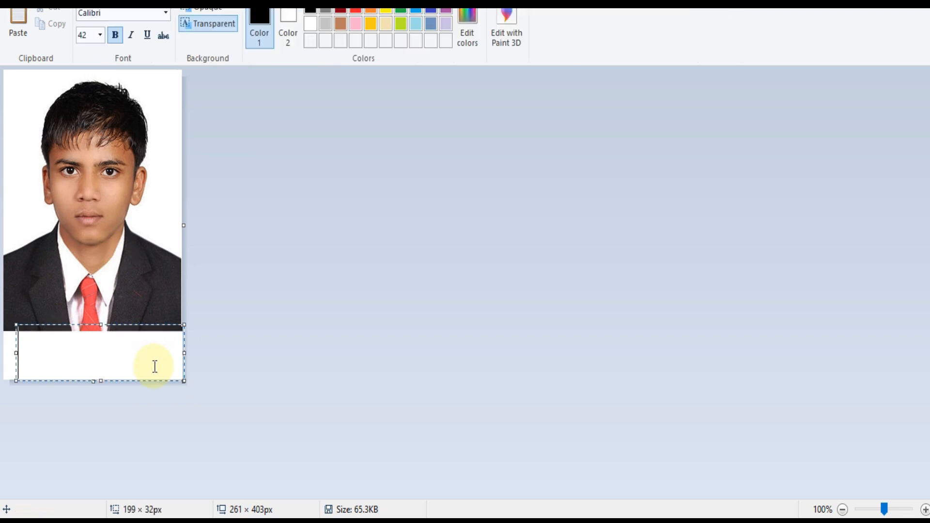
{"action": "type", "text": "09="}
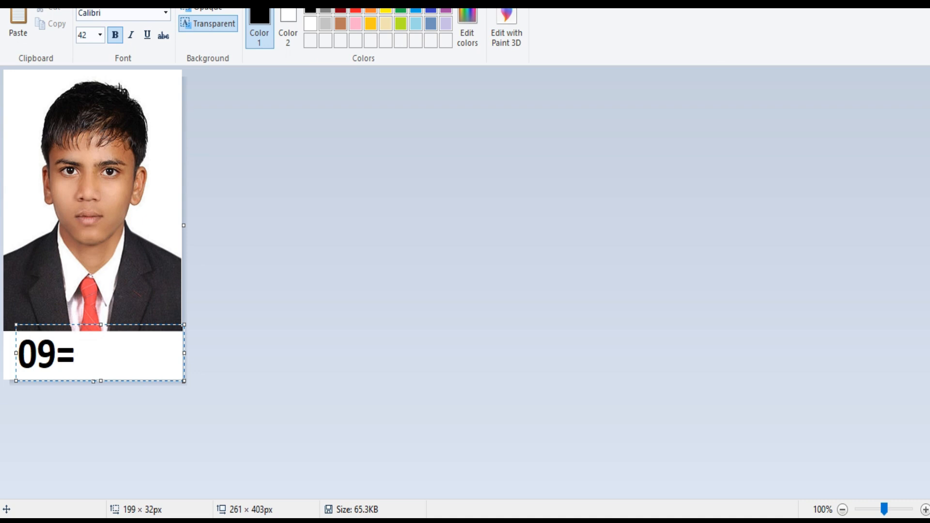
{"action": "key", "text": "BackSpace"}
{"action": "type", "text": "-10-202"}
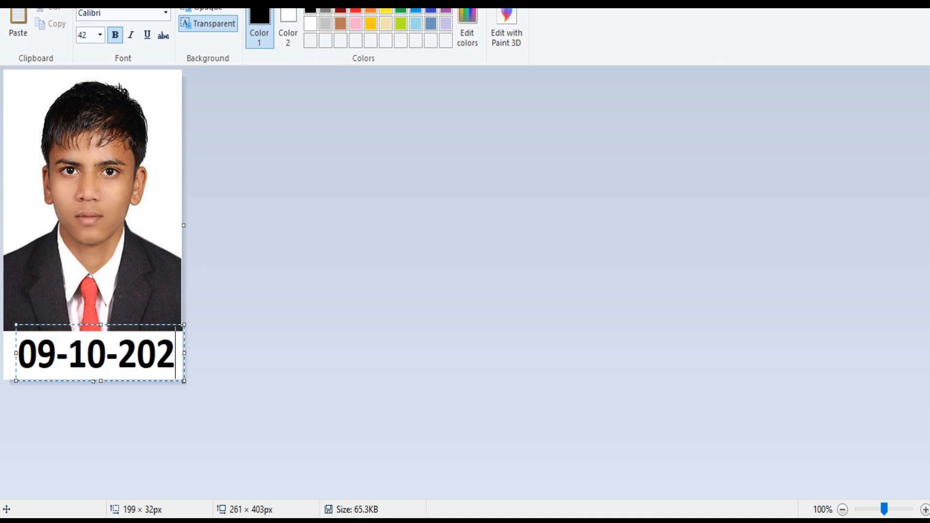
{"action": "left_click", "coordinate": [25, 352]}
{"action": "left_click_drag", "start_coordinate": [25, 353], "coordinate": [203, 355]}
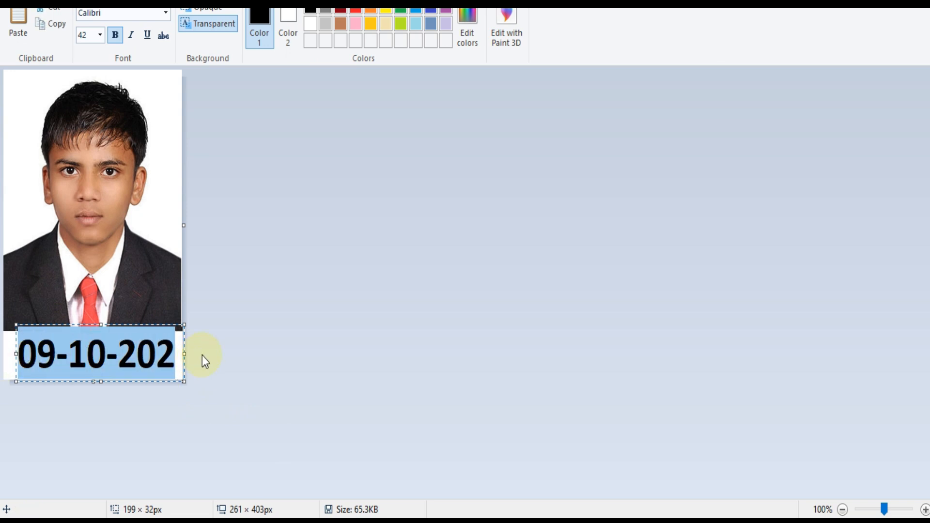
{"action": "type", "text": "0"}
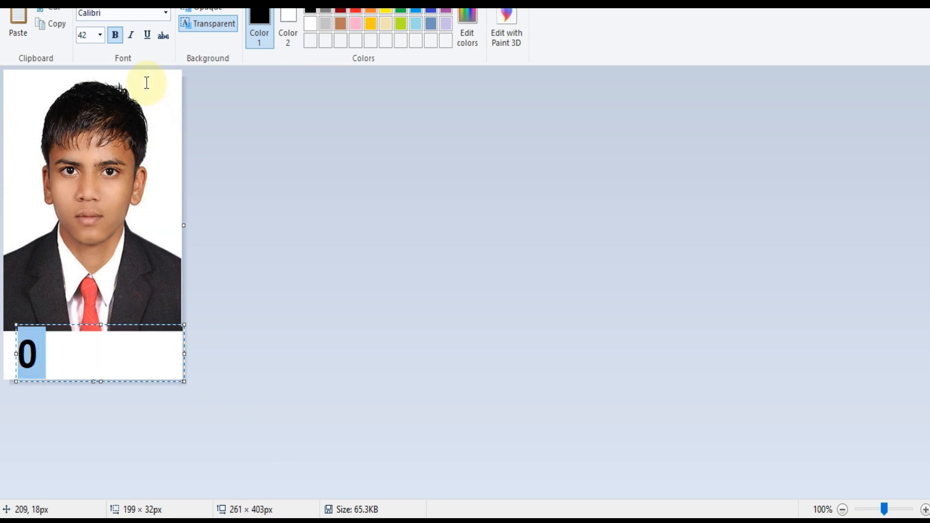
- Set the date text to 36 pt, shift it slightly left and commit it
{"action": "left_click", "coordinate": [100, 36]}
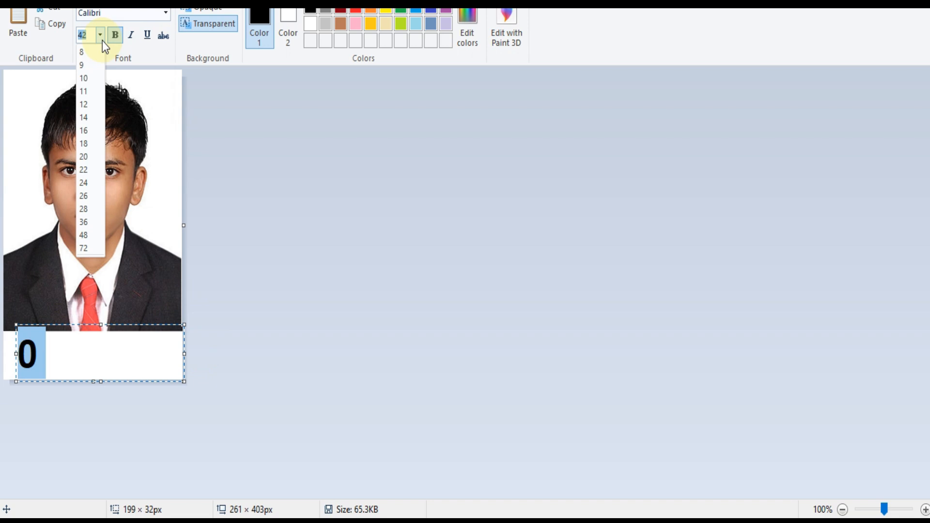
{"action": "left_click", "coordinate": [83, 222]}
{"action": "left_click_drag", "start_coordinate": [125, 322], "coordinate": [121, 342]}
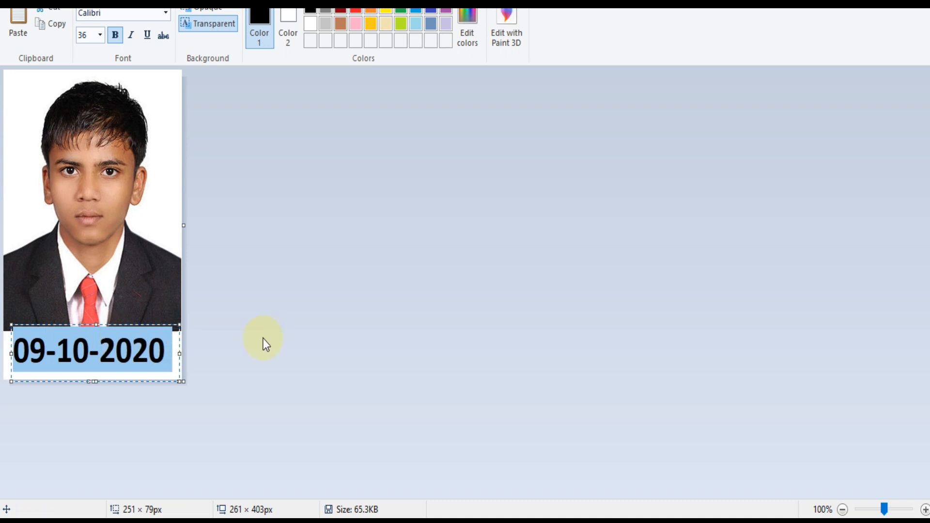
{"action": "left_click", "coordinate": [167, 254]}
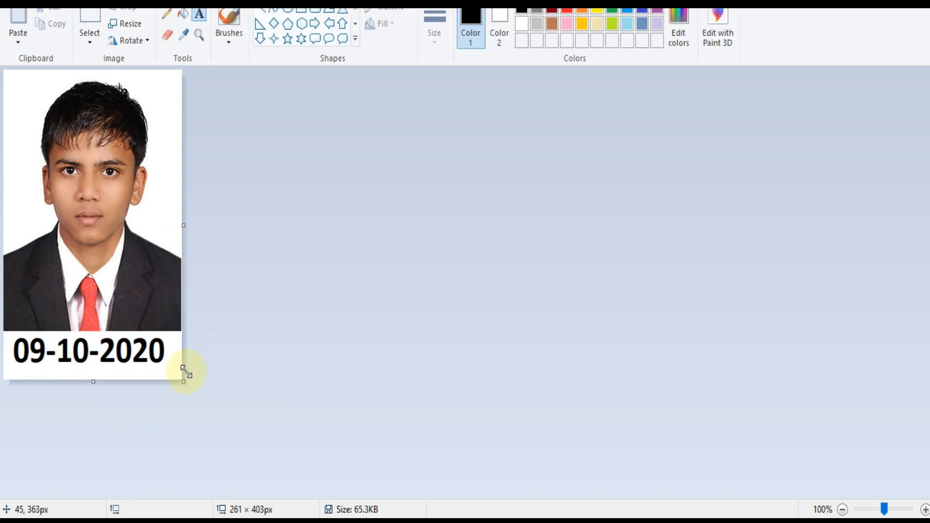
- Save the dated photo as a JPEG picture
{"action": "left_click", "coordinate": [14, 2]}
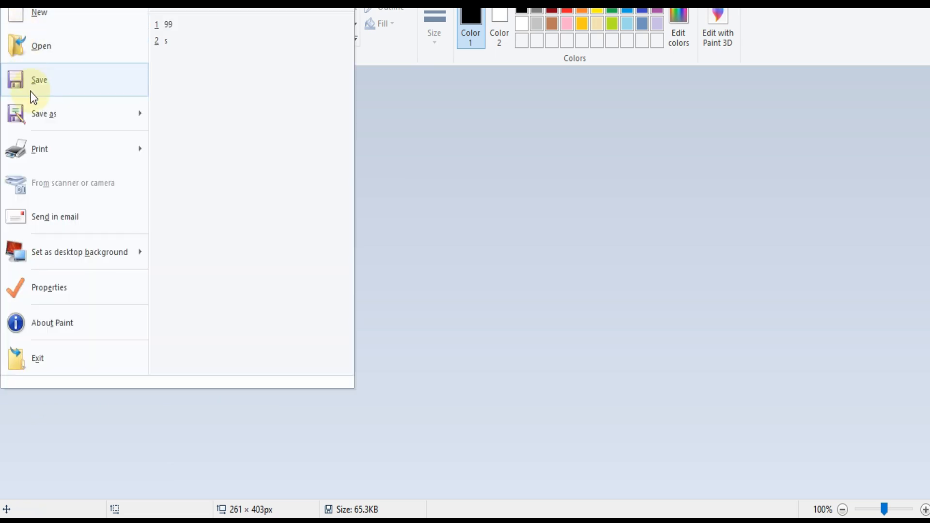
{"action": "mouse_move", "coordinate": [34, 116]}
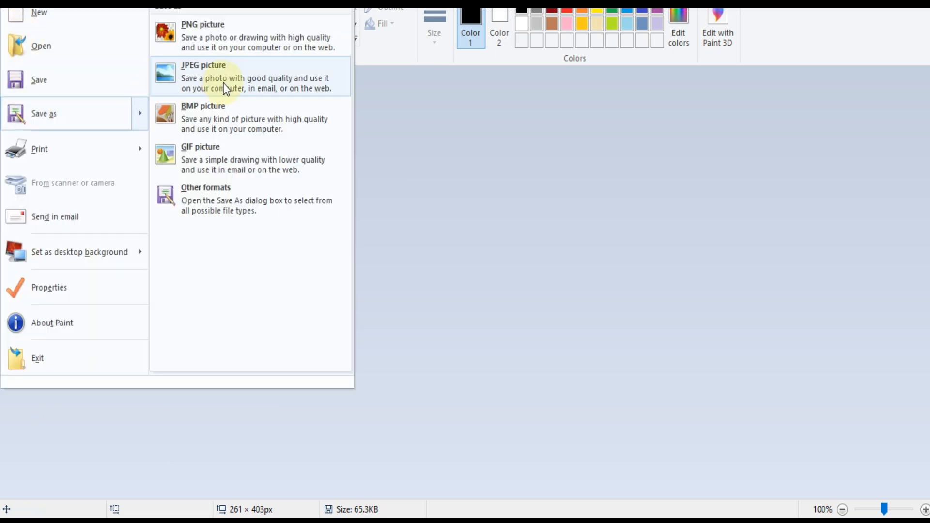
{"action": "left_click", "coordinate": [574, 200]}
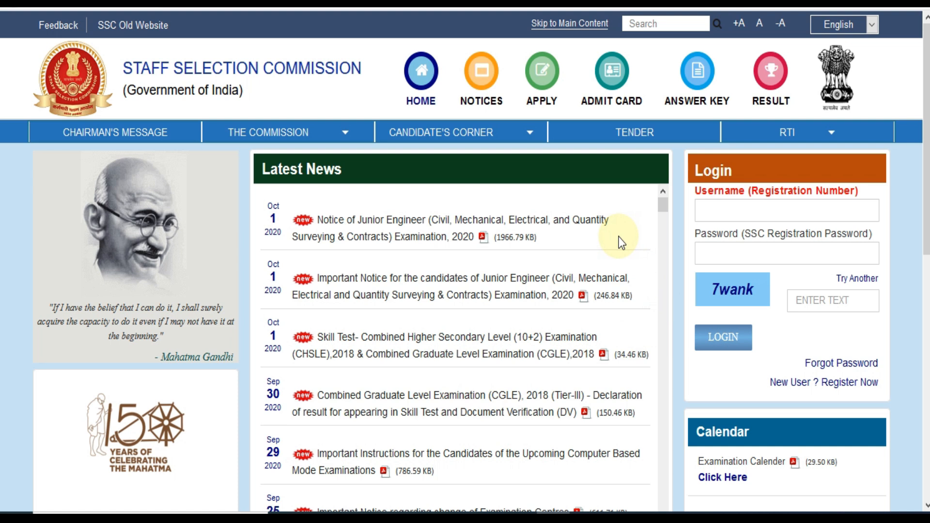
- Start a new user registration and scroll down to the Basic Details section
{"action": "left_click", "coordinate": [829, 388]}
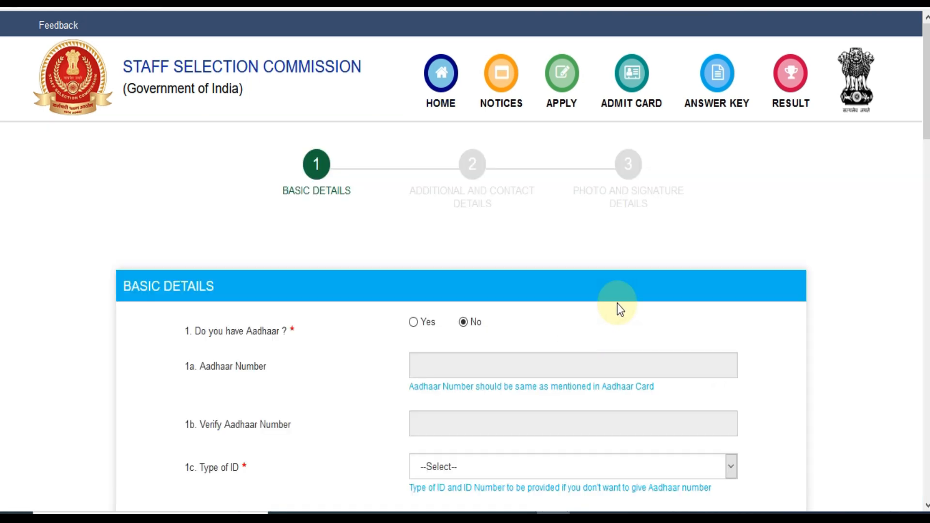
{"action": "scroll", "coordinate": [580, 329], "scroll_direction": "down", "scroll_amount": 4}
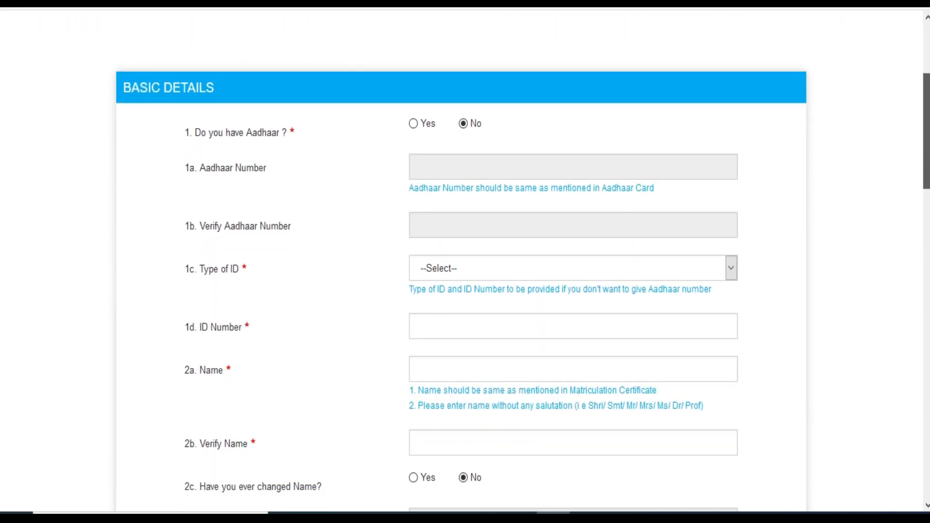
{"action": "scroll", "coordinate": [685, 155], "scroll_direction": "down", "scroll_amount": 1}
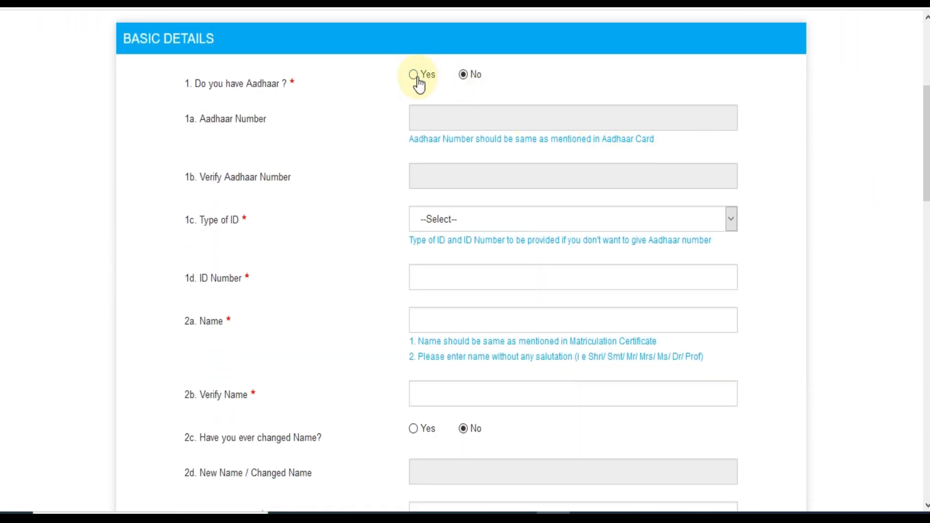
- Try the Aadhaar fields and the Driving License ID type, then settle on Yes for Aadhaar
{"action": "left_click", "coordinate": [415, 75]}
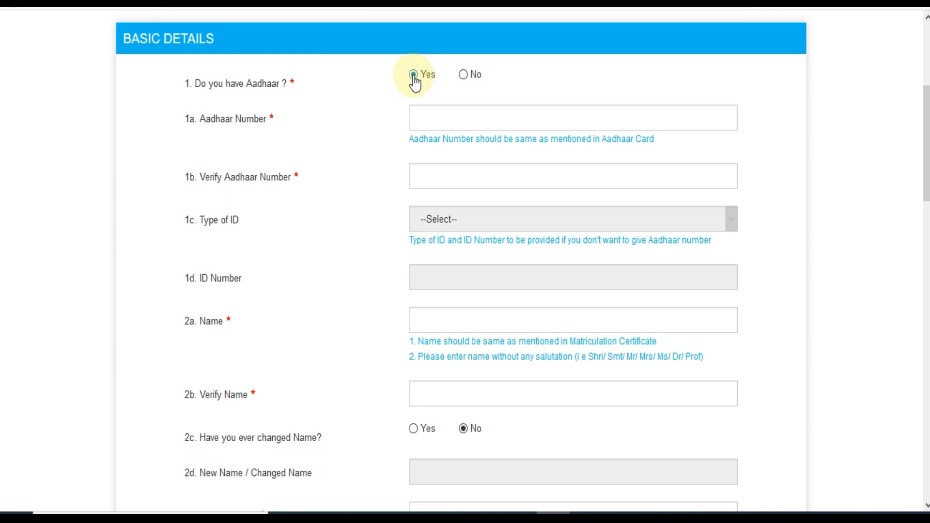
{"action": "left_click", "coordinate": [427, 118]}
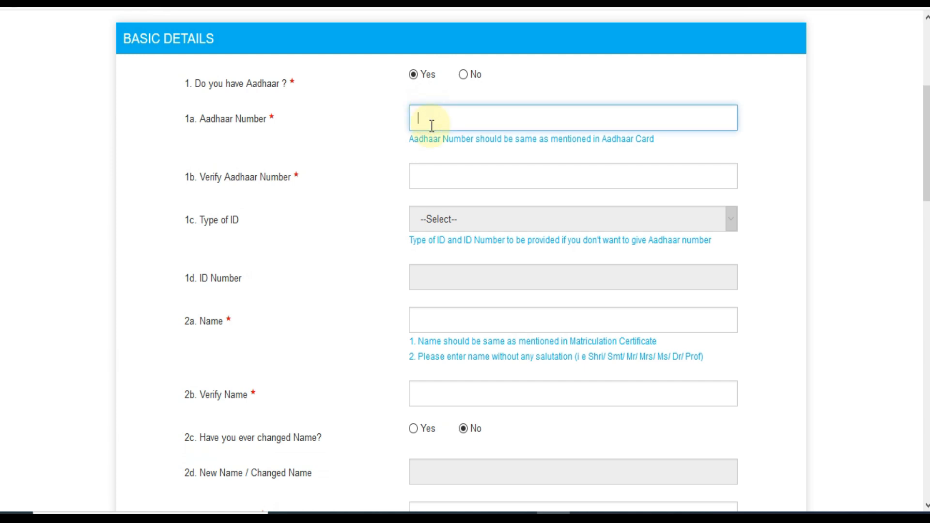
{"action": "left_click", "coordinate": [433, 174]}
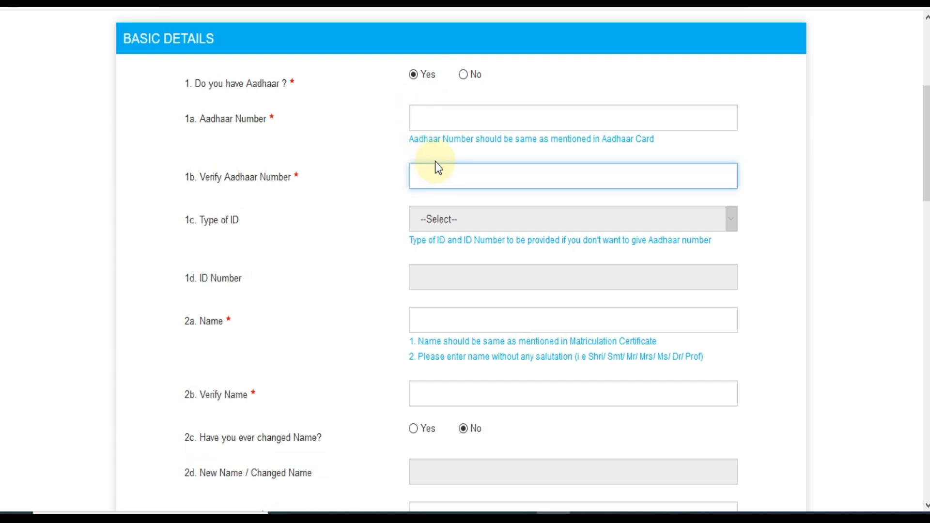
{"action": "left_click", "coordinate": [463, 76]}
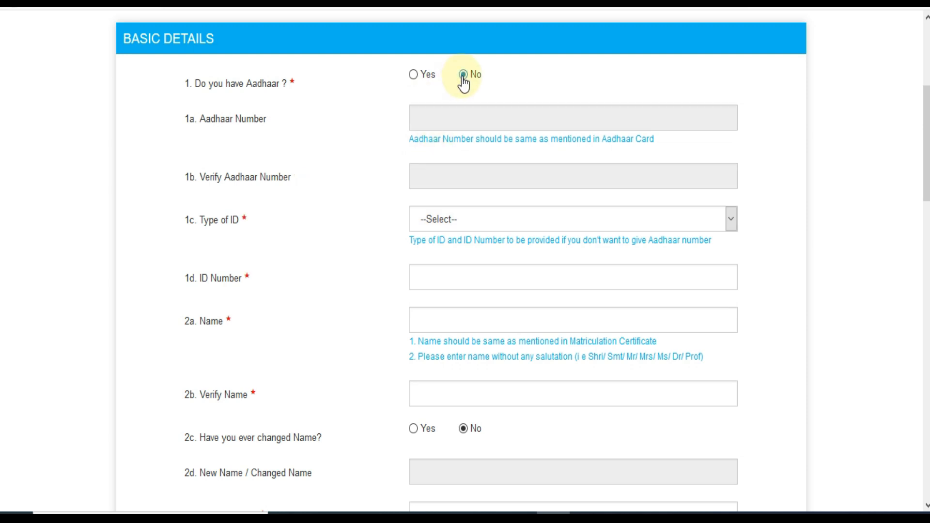
{"action": "left_click", "coordinate": [471, 227]}
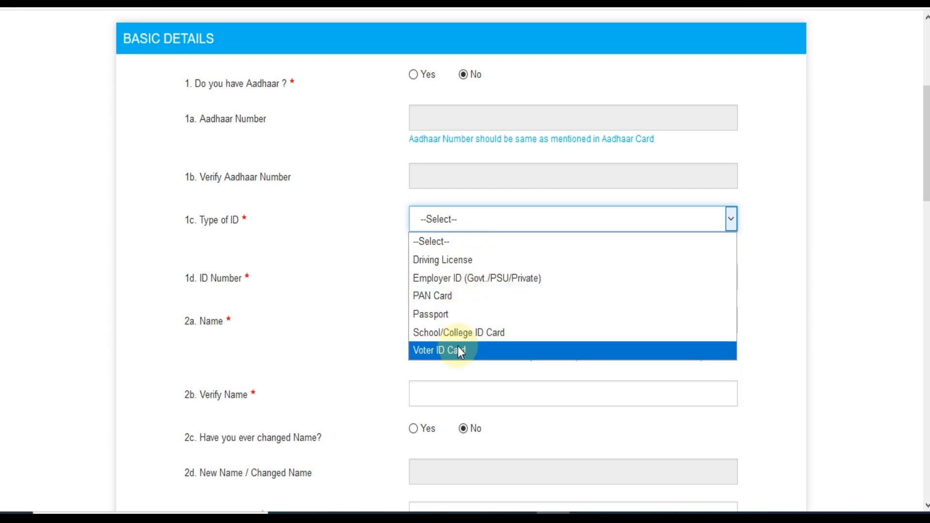
{"action": "left_click", "coordinate": [452, 260]}
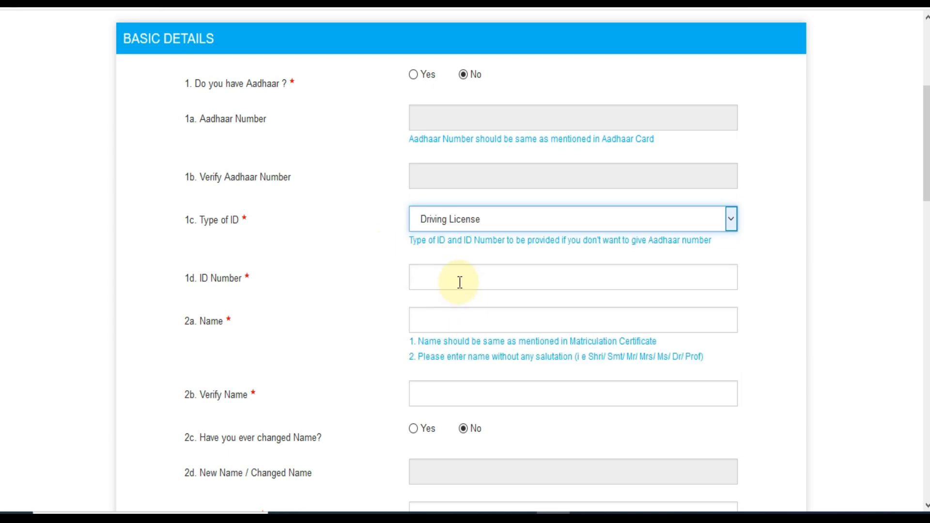
{"action": "left_click", "coordinate": [414, 75]}
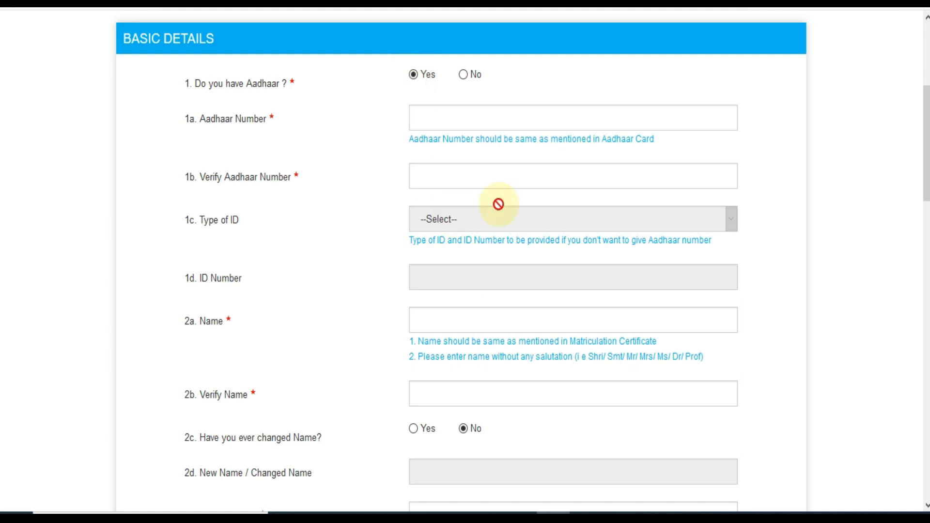
- Enter and verify the candidate's name in capitals, and answer No to name change
{"action": "scroll", "coordinate": [924, 173], "scroll_direction": "down", "scroll_amount": 1}
{"action": "scroll", "coordinate": [461, 262], "scroll_direction": "down", "scroll_amount": 2}
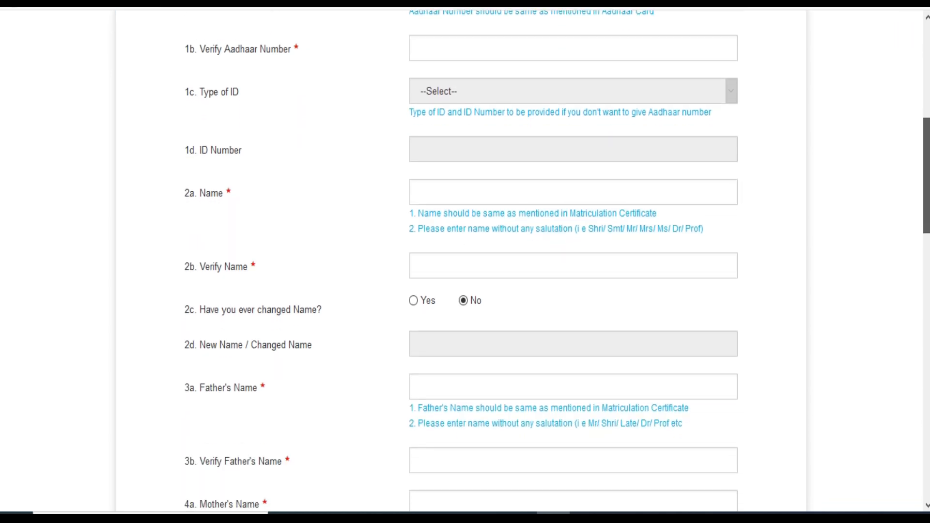
{"action": "key", "text": "Caps_Lock"}
{"action": "scroll", "coordinate": [603, 150], "scroll_direction": "down", "scroll_amount": 1}
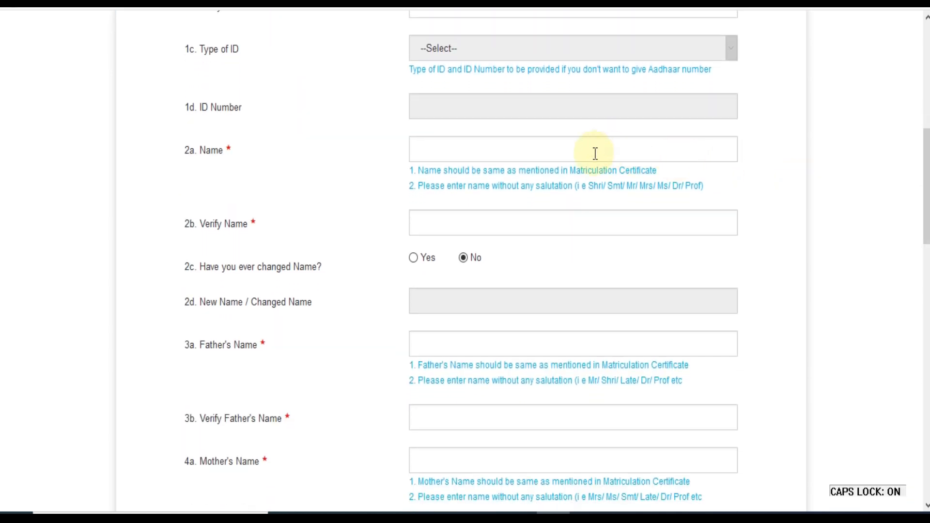
{"action": "left_click", "coordinate": [464, 149]}
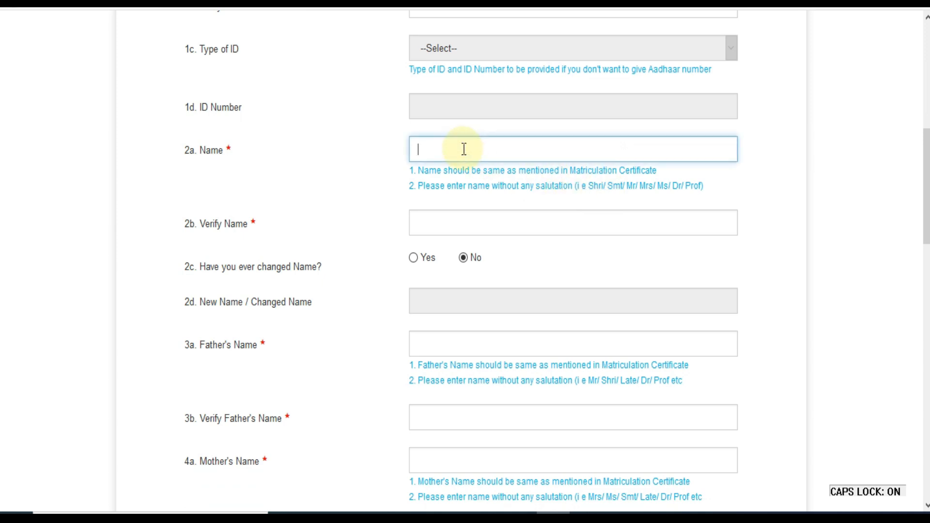
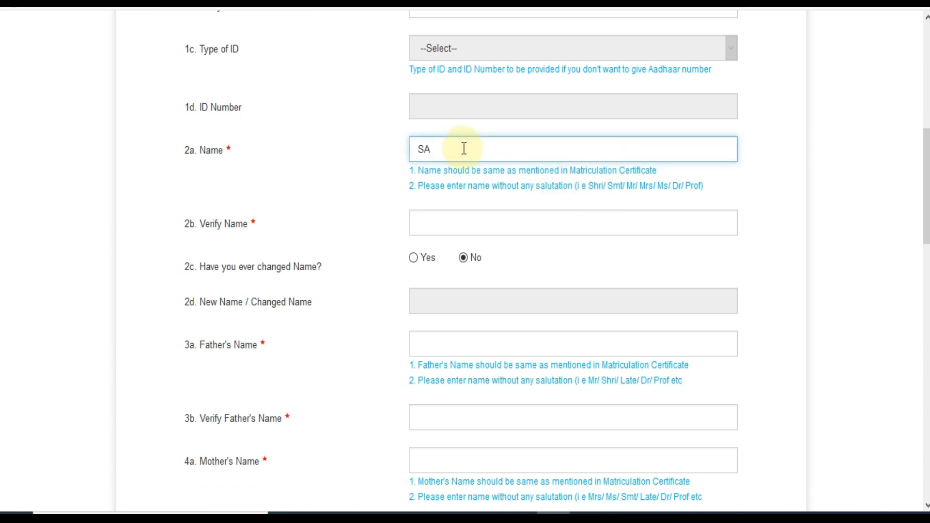
{"action": "key", "text": "Tab"}
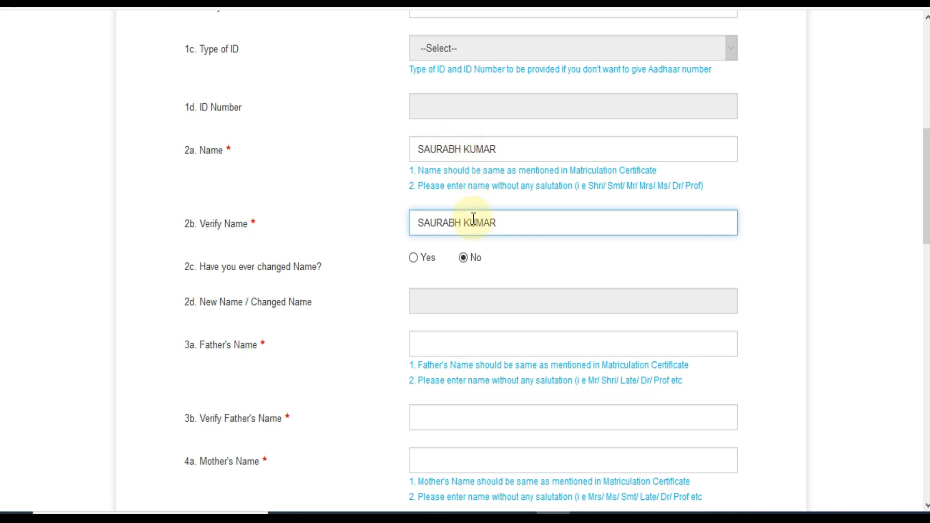
{"action": "left_click", "coordinate": [416, 260]}
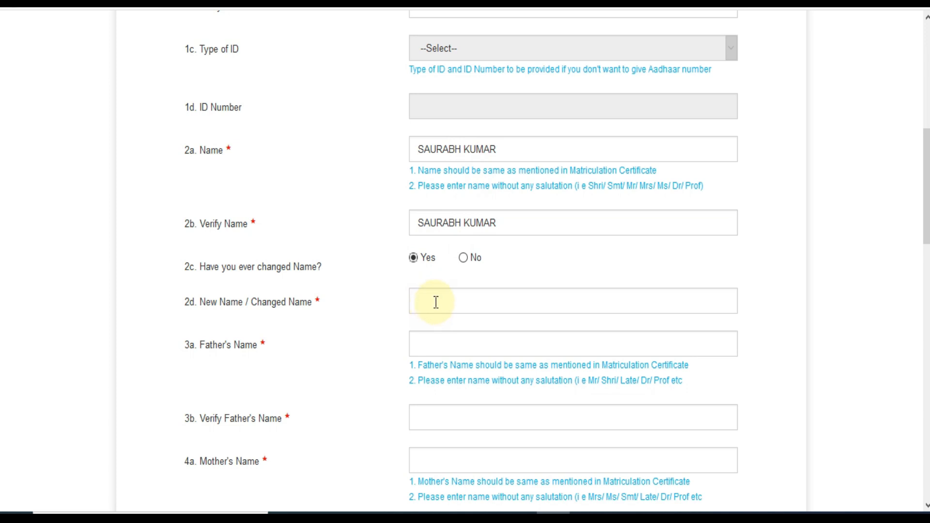
{"action": "left_click", "coordinate": [464, 259]}
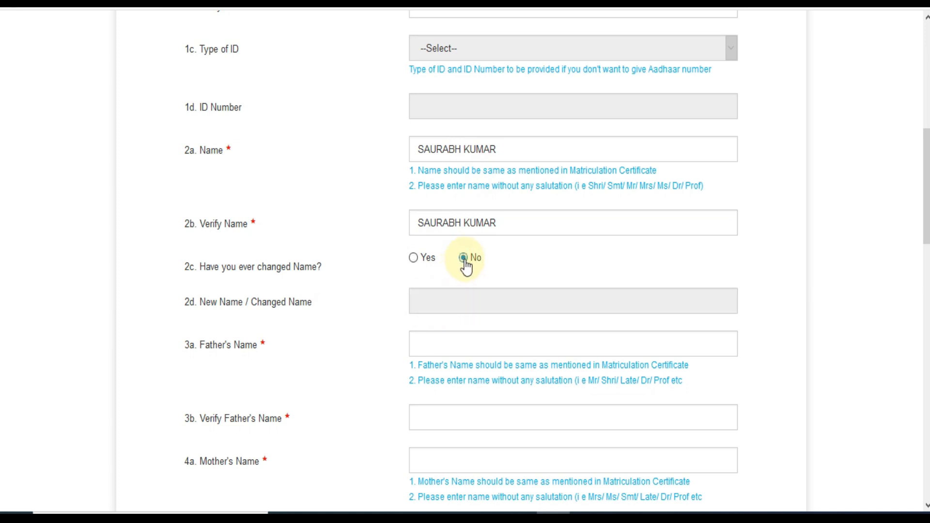
- Enter and verify the father's name, then enter the mother's name
{"action": "scroll", "coordinate": [466, 266], "scroll_direction": "down", "scroll_amount": 4}
{"action": "left_click", "coordinate": [450, 148]}
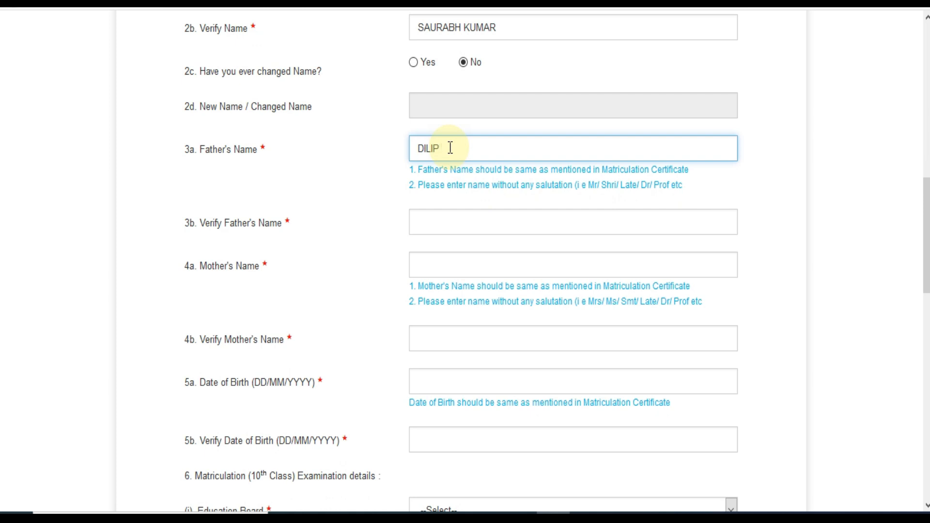
{"action": "key", "text": "Tab"}
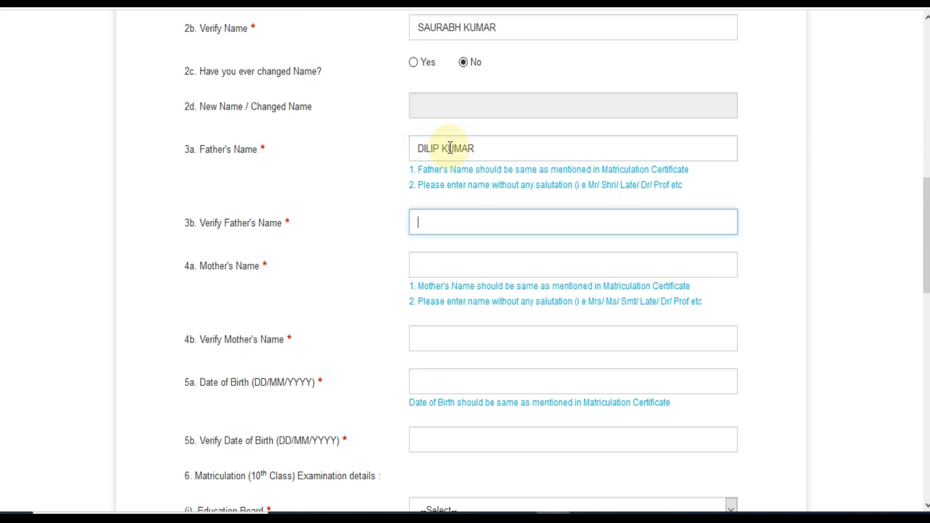
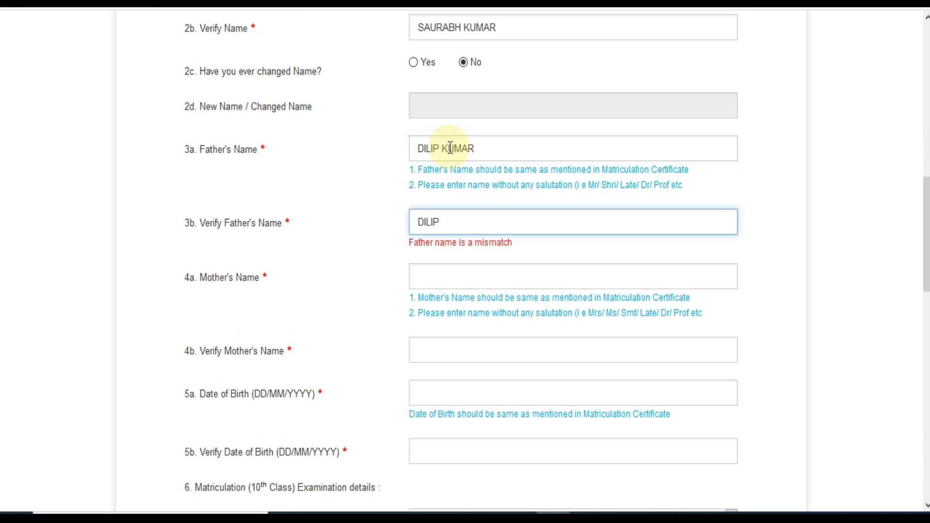
{"action": "key", "text": "Tab"}
{"action": "type", "text": "RE"}
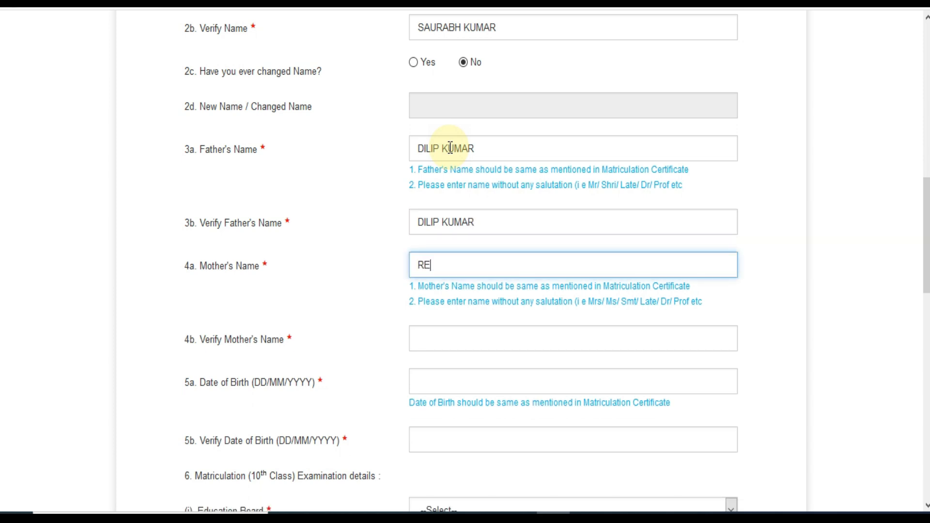
{"action": "type", "text": "KHA"}
{"action": "key", "text": "Tab"}
{"action": "type", "text": "REKHA"}
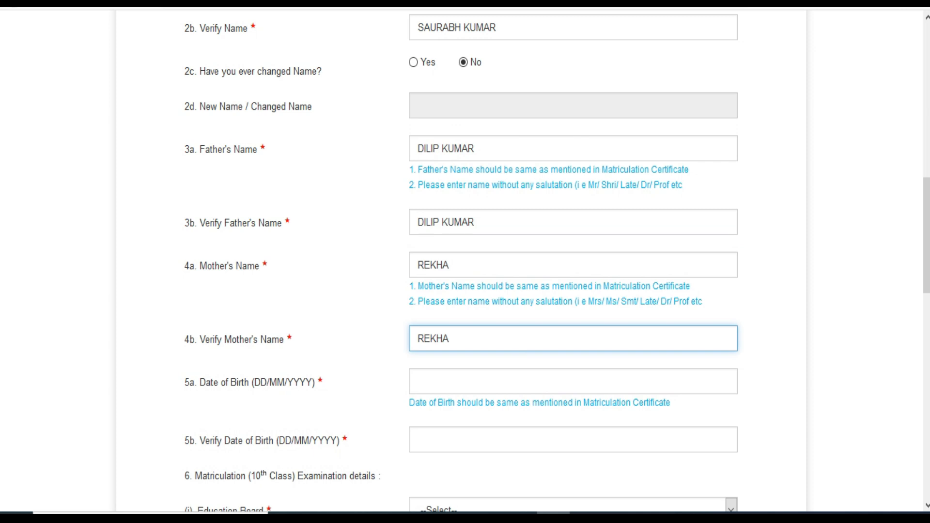
{"action": "scroll", "coordinate": [556, 311], "scroll_direction": "down", "scroll_amount": 3}
{"action": "left_click", "coordinate": [469, 259]}
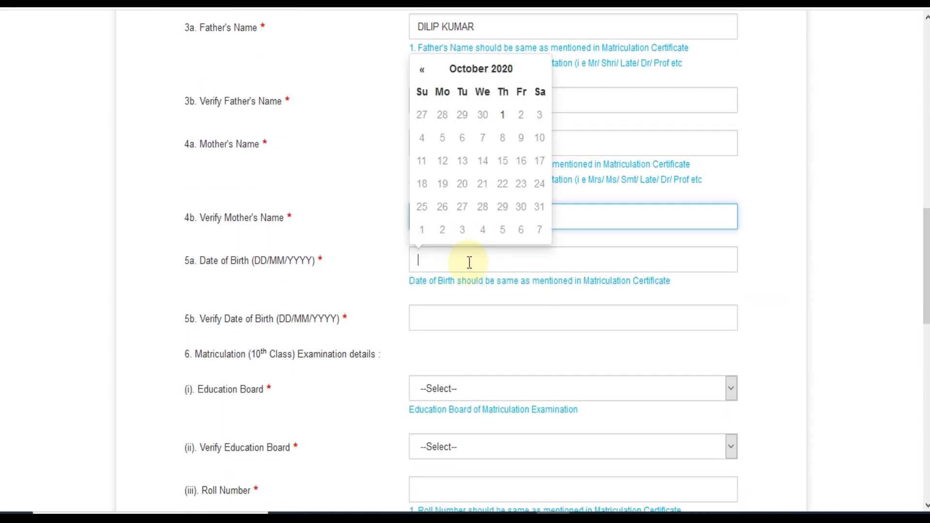
{"action": "left_click", "coordinate": [497, 74]}
{"action": "left_click", "coordinate": [495, 91]}
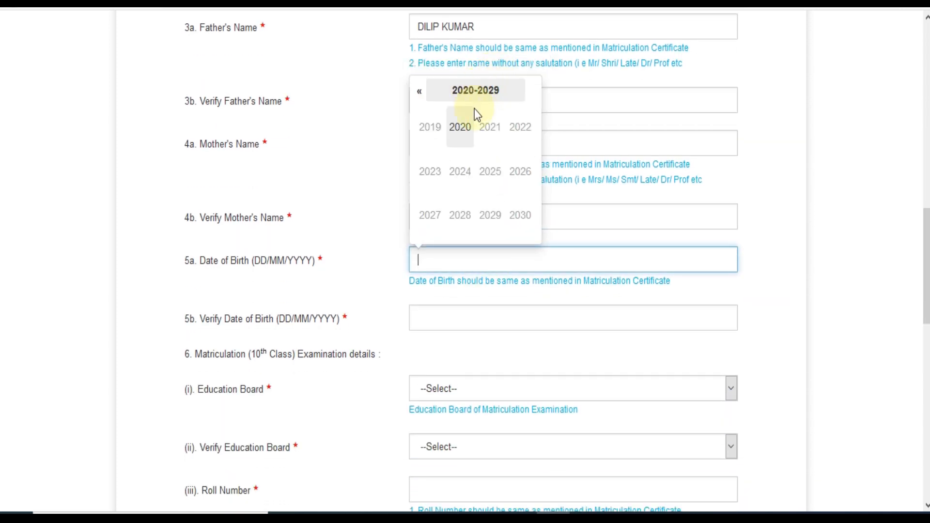
{"action": "left_click", "coordinate": [420, 97]}
{"action": "left_click", "coordinate": [419, 97]}
{"action": "left_click", "coordinate": [419, 96]}
{"action": "left_click", "coordinate": [491, 184]}
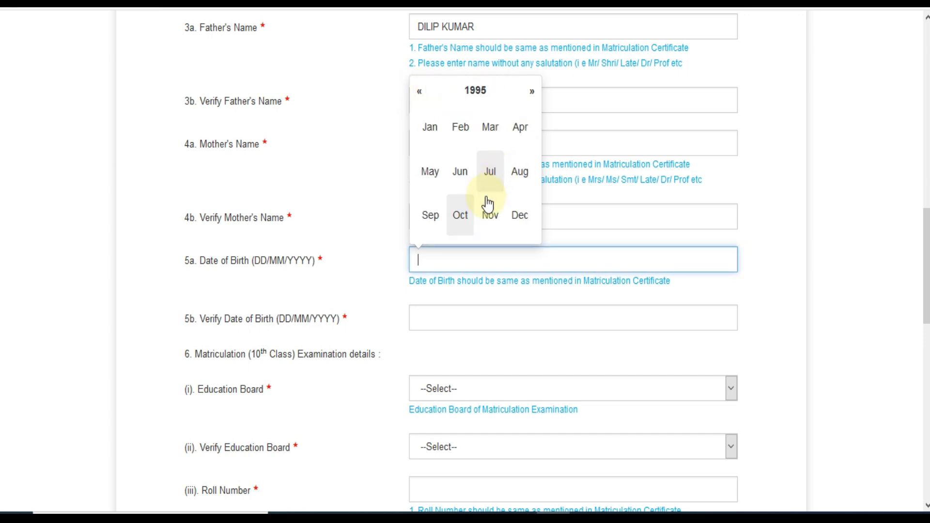
{"action": "left_click", "coordinate": [460, 179]}
{"action": "left_click", "coordinate": [482, 206]}
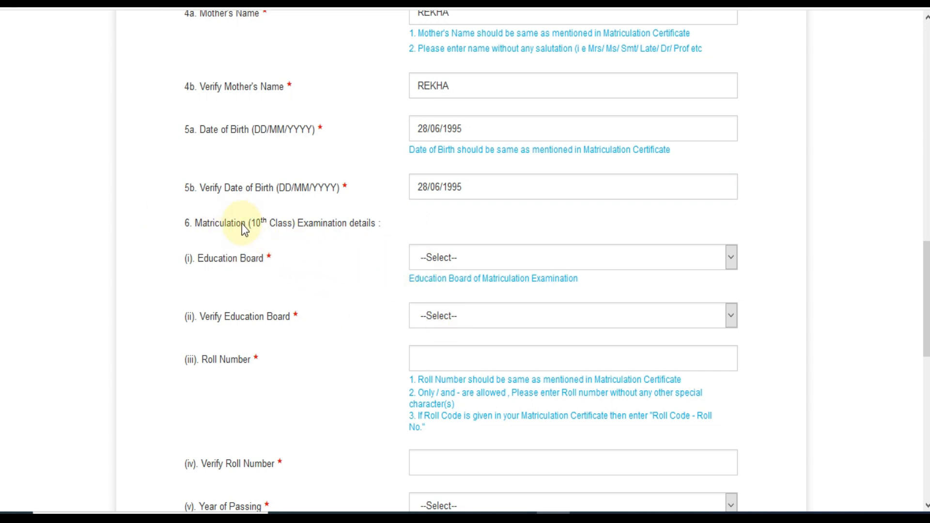
- Choose Board of Secondary Education, Rajasthan in both the board and verify-board fields
{"action": "left_click", "coordinate": [465, 263]}
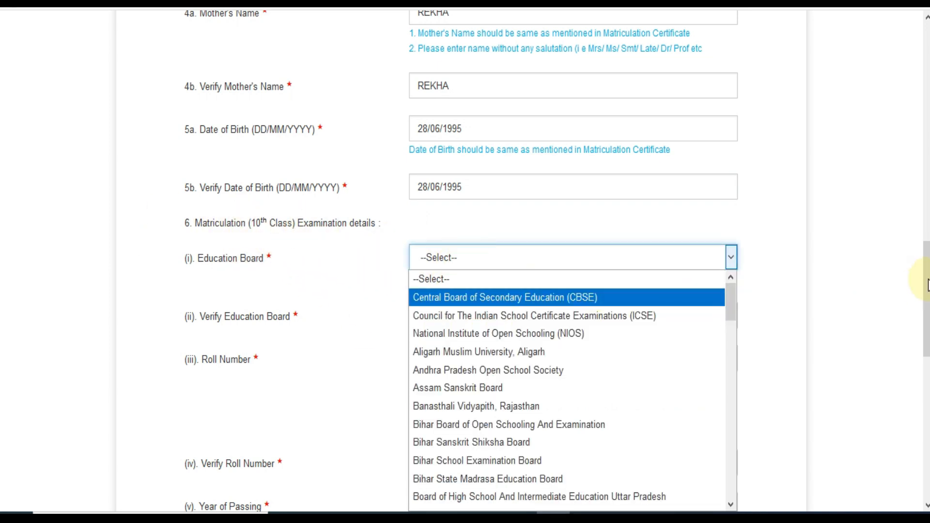
{"action": "scroll", "coordinate": [923, 291], "scroll_direction": "down", "scroll_amount": 3}
{"action": "left_click", "coordinate": [567, 126]}
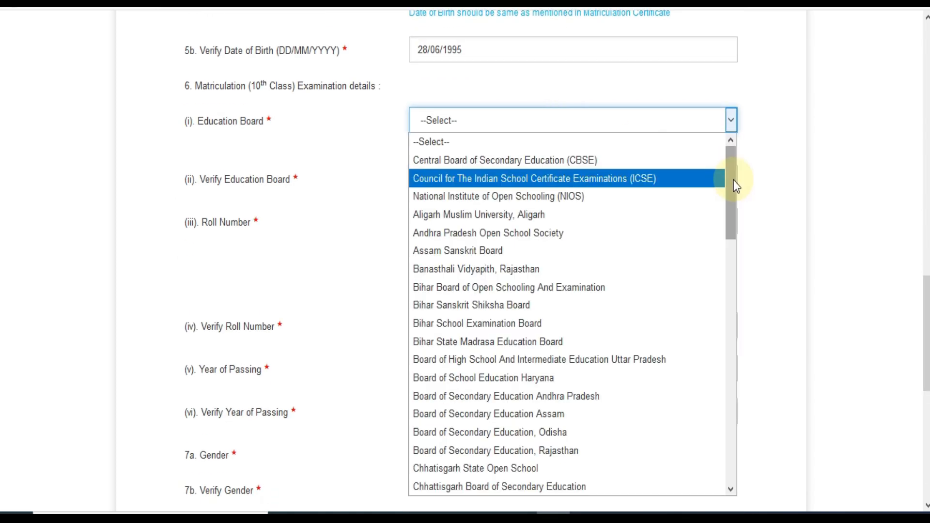
{"action": "left_click_drag", "start_coordinate": [730, 179], "coordinate": [732, 216]}
{"action": "left_click", "coordinate": [562, 327]}
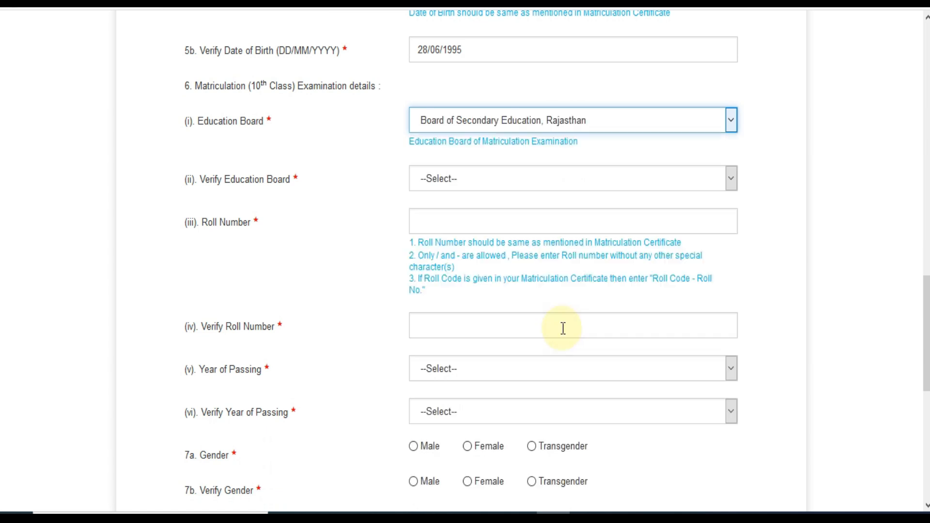
{"action": "left_click", "coordinate": [487, 186]}
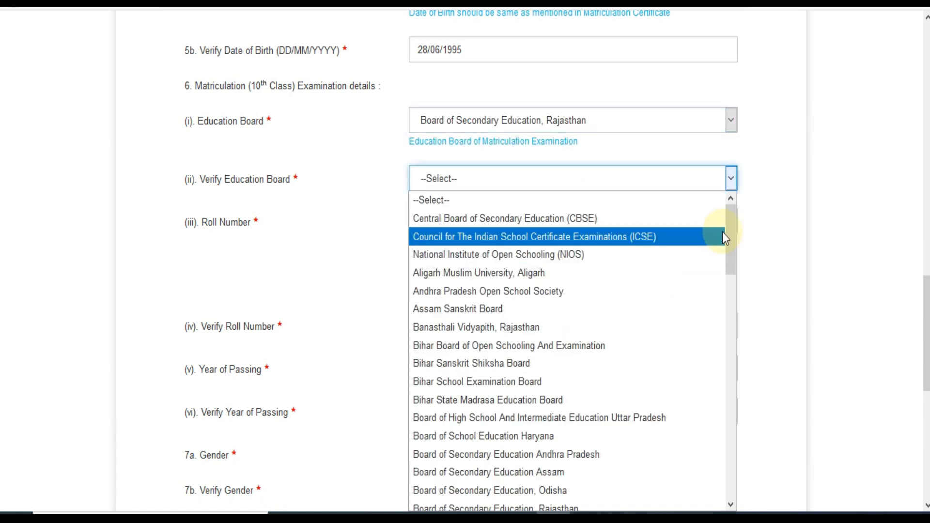
{"action": "scroll", "coordinate": [673, 239], "scroll_direction": "down", "scroll_amount": 1}
{"action": "left_click", "coordinate": [561, 468]}
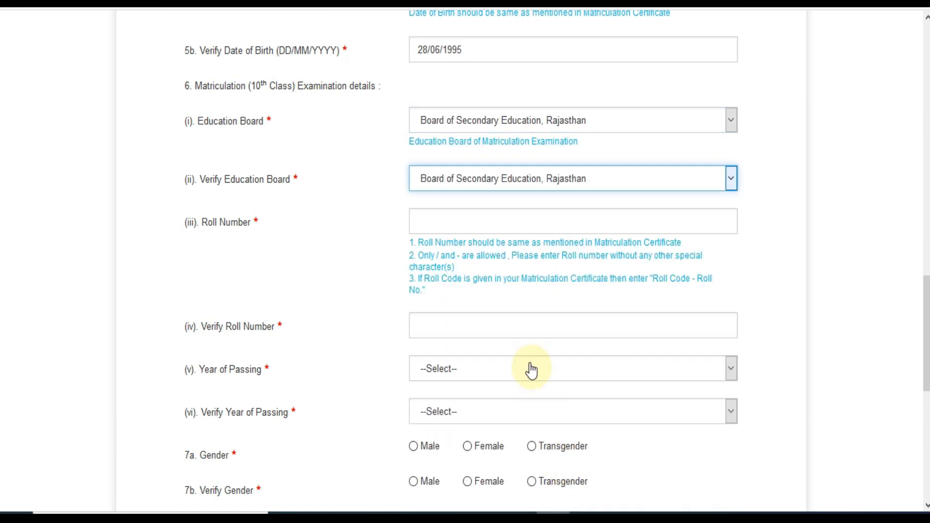
{"action": "left_click", "coordinate": [451, 227]}
- Enter the matriculation roll number in both roll number fields
{"action": "type", "text": "454545"}
{"action": "left_click", "coordinate": [451, 315]}
{"action": "type", "text": "456"}
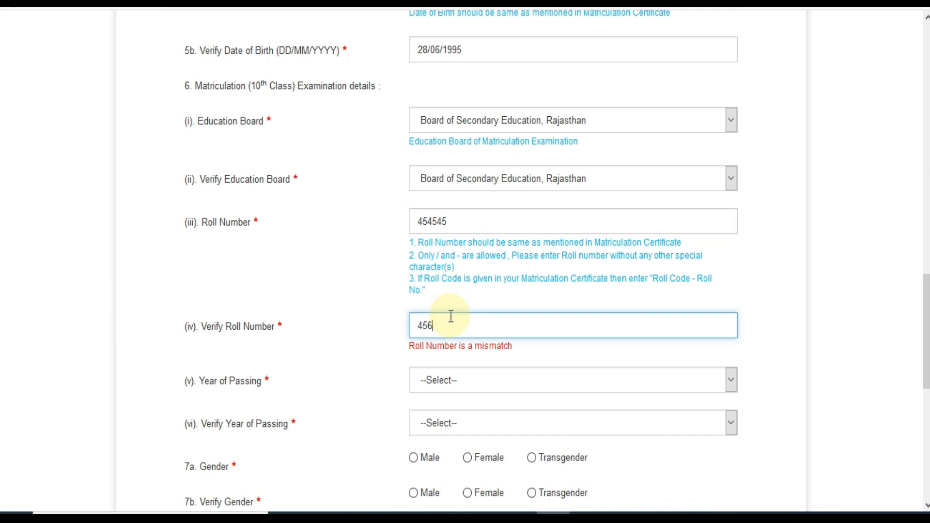
{"action": "type", "text": "455"}
{"action": "type", "text": "545"}
- Set 2010 as the year of passing in both dropdowns
{"action": "left_click", "coordinate": [476, 368]}
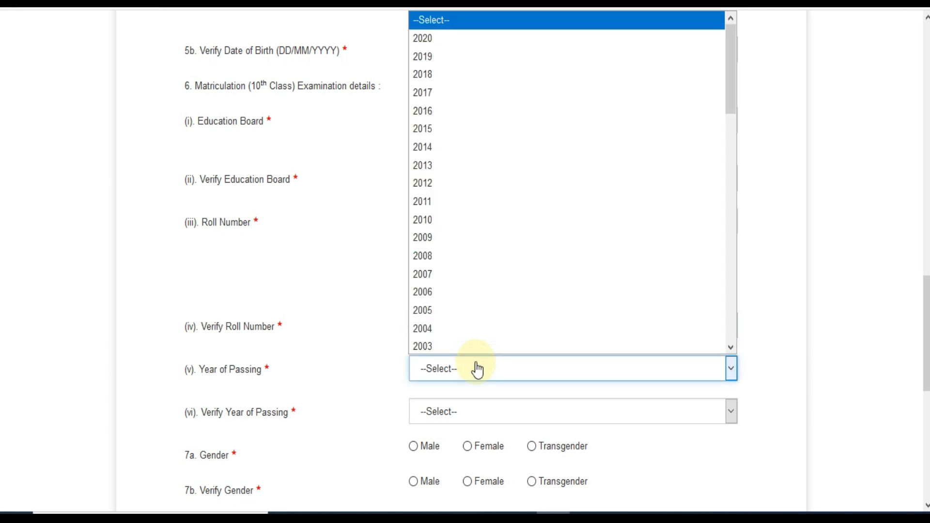
{"action": "left_click", "coordinate": [431, 220]}
{"action": "left_click", "coordinate": [442, 412]}
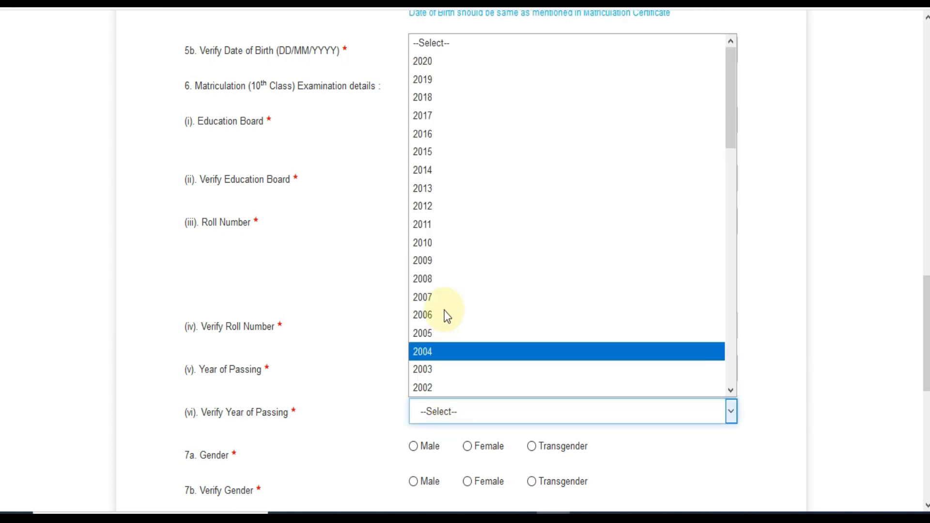
{"action": "left_click", "coordinate": [441, 250]}
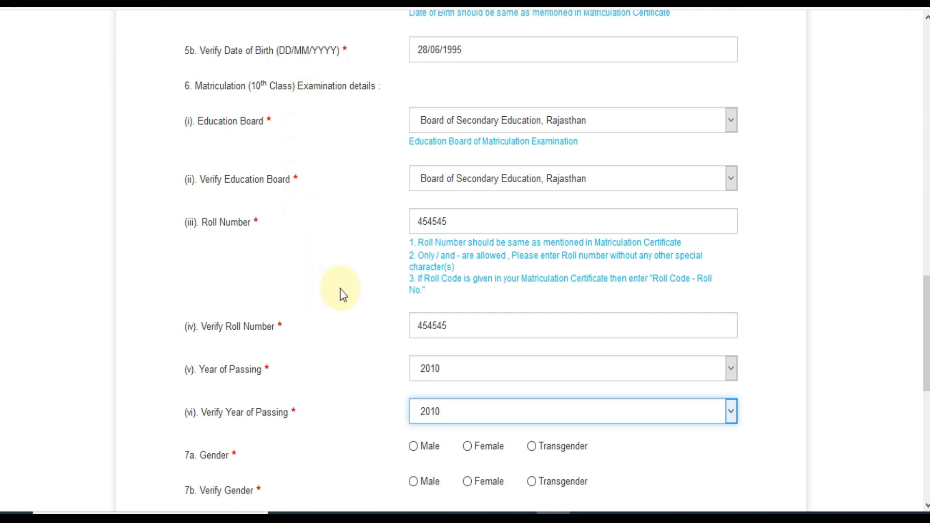
{"action": "scroll", "coordinate": [539, 234], "scroll_direction": "down", "scroll_amount": 6}
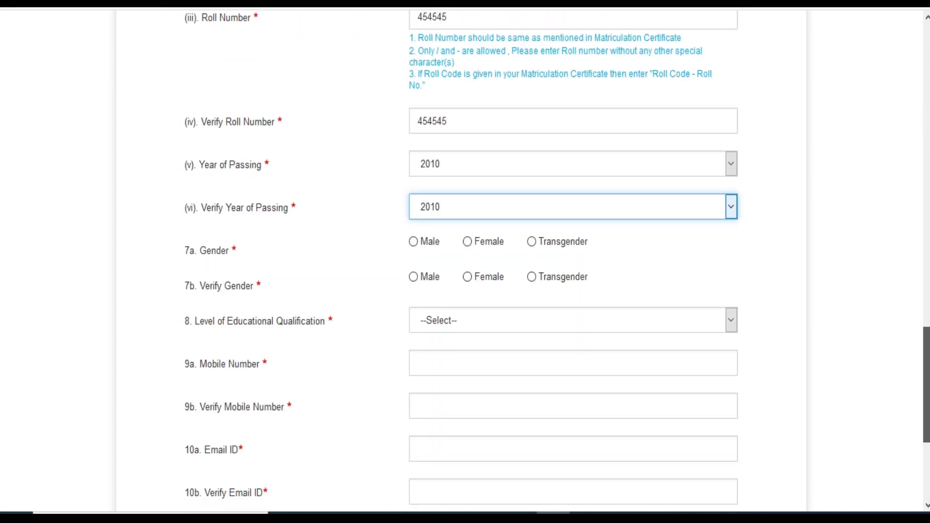
- Mark Male in both gender fields and choose Graduation as the qualification
{"action": "left_click", "coordinate": [413, 175]}
{"action": "left_click", "coordinate": [414, 210]}
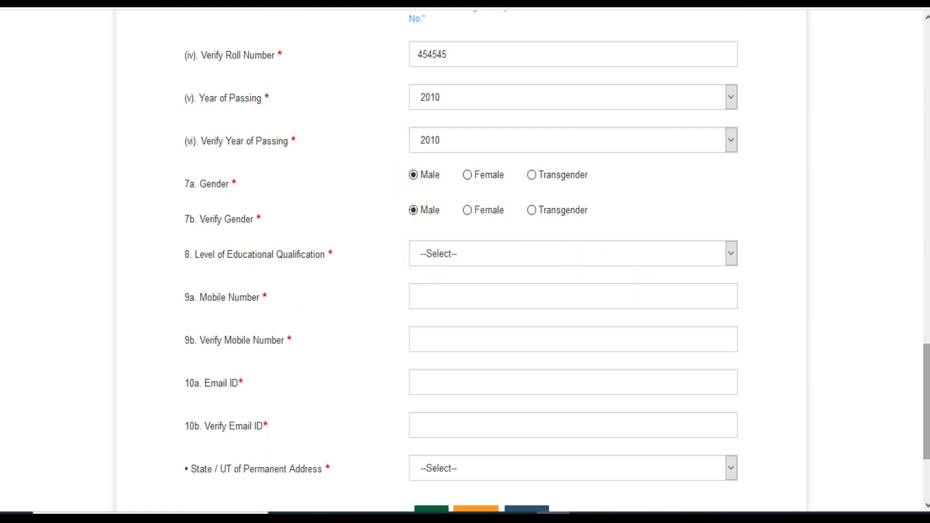
{"action": "scroll", "coordinate": [879, 339], "scroll_direction": "down", "scroll_amount": 1}
{"action": "left_click", "coordinate": [544, 237]}
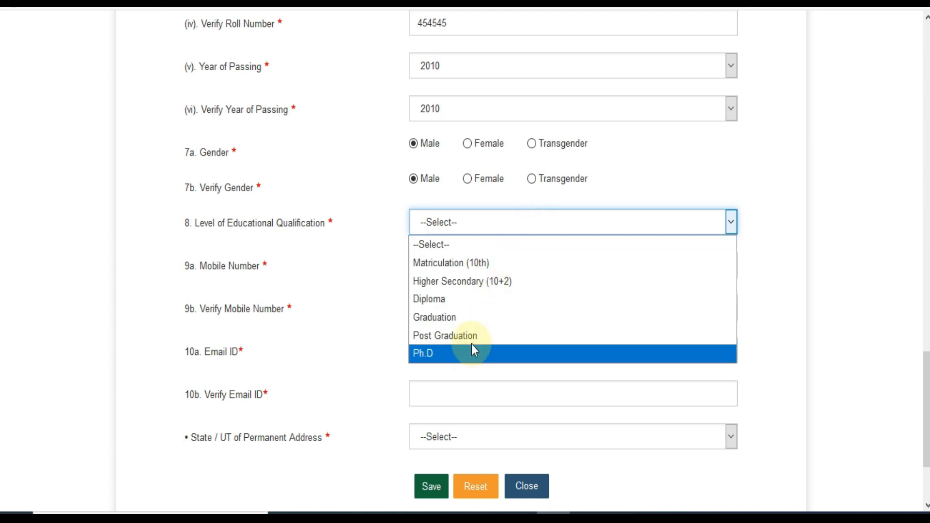
{"action": "left_click", "coordinate": [455, 317]}
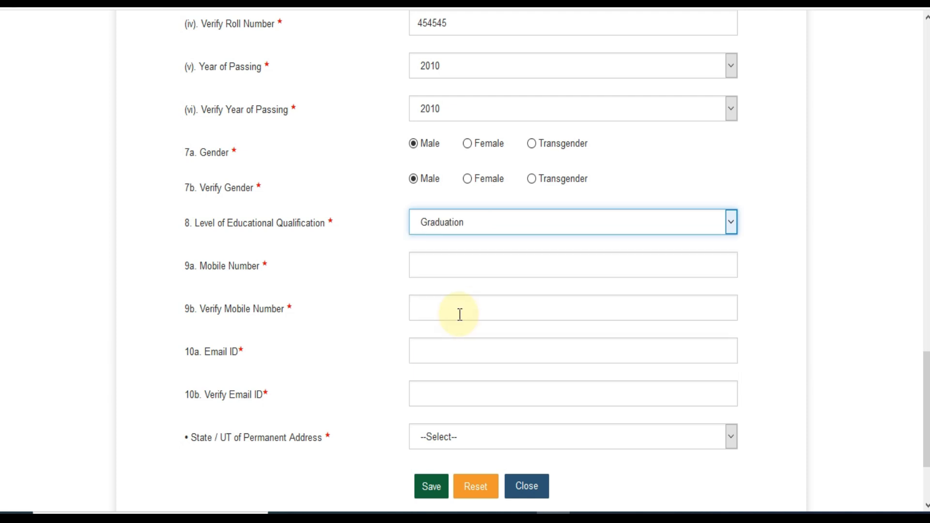
- Go through the mobile, e-mail and state fields, then save the registration form
{"action": "left_click", "coordinate": [442, 270]}
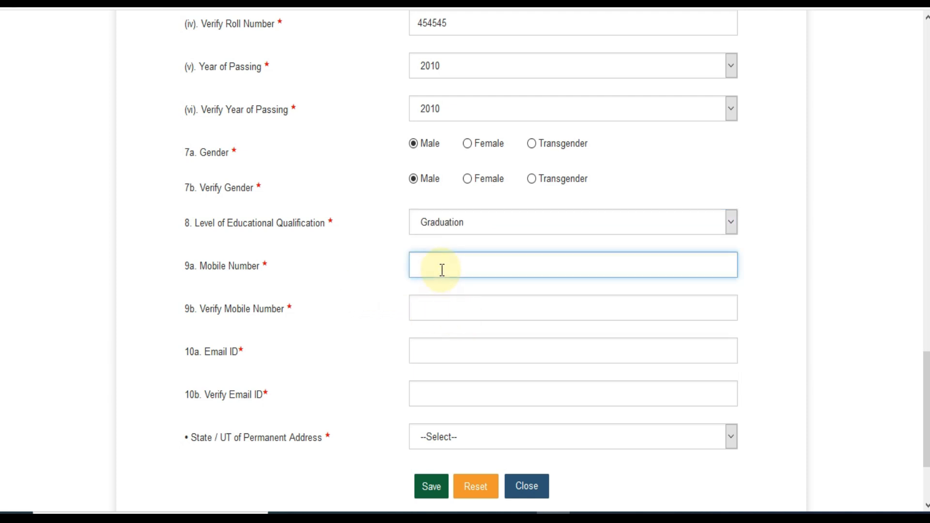
{"action": "left_click", "coordinate": [436, 347]}
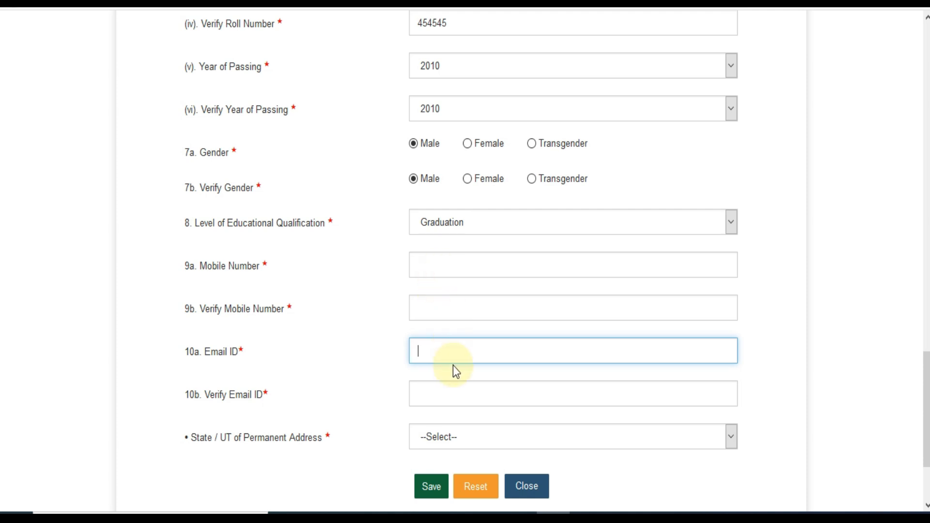
{"action": "scroll", "coordinate": [926, 399], "scroll_direction": "down", "scroll_amount": 2}
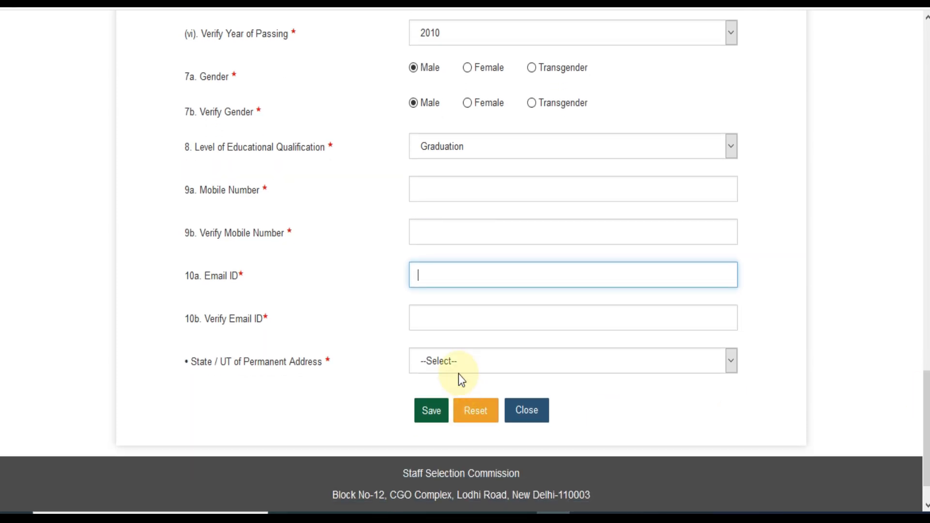
{"action": "left_click", "coordinate": [455, 361]}
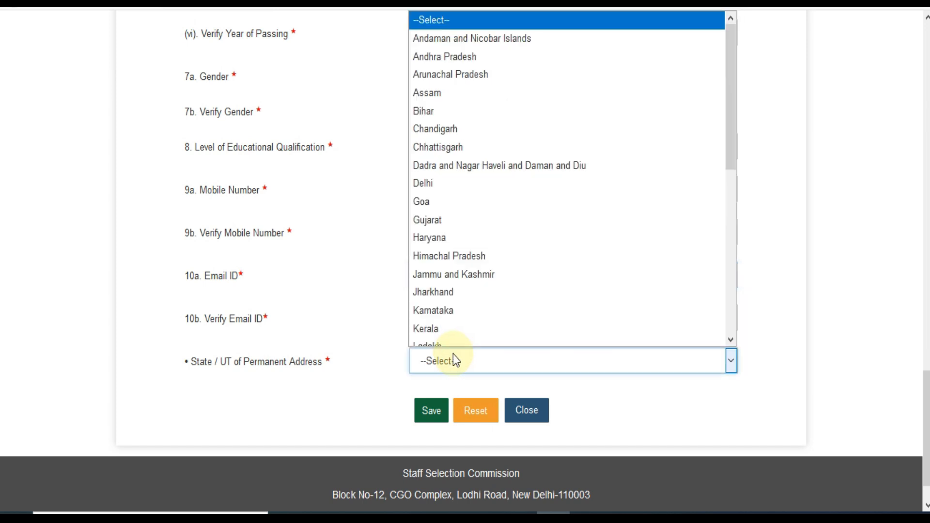
{"action": "left_click", "coordinate": [360, 324]}
{"action": "left_click", "coordinate": [431, 411]}
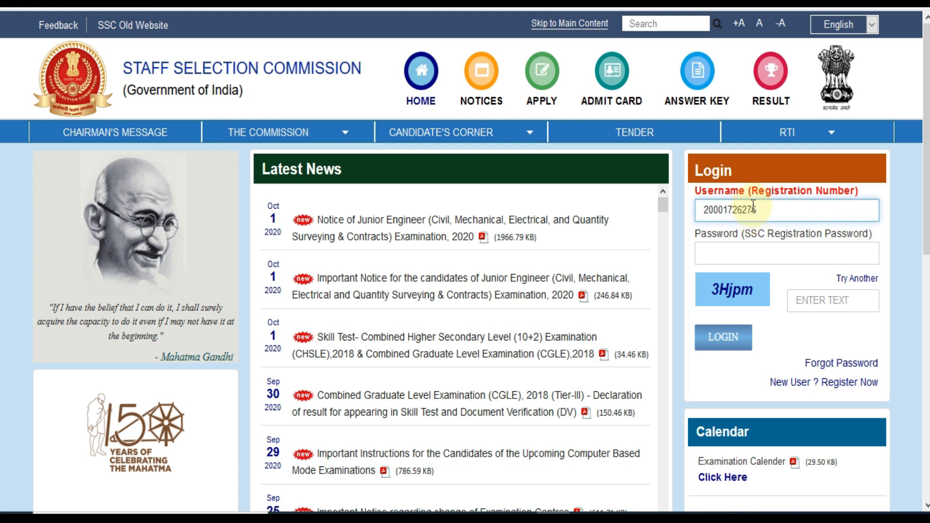
- Log in with the account password and captcha, then fill in the old password
{"action": "left_click", "coordinate": [742, 252]}
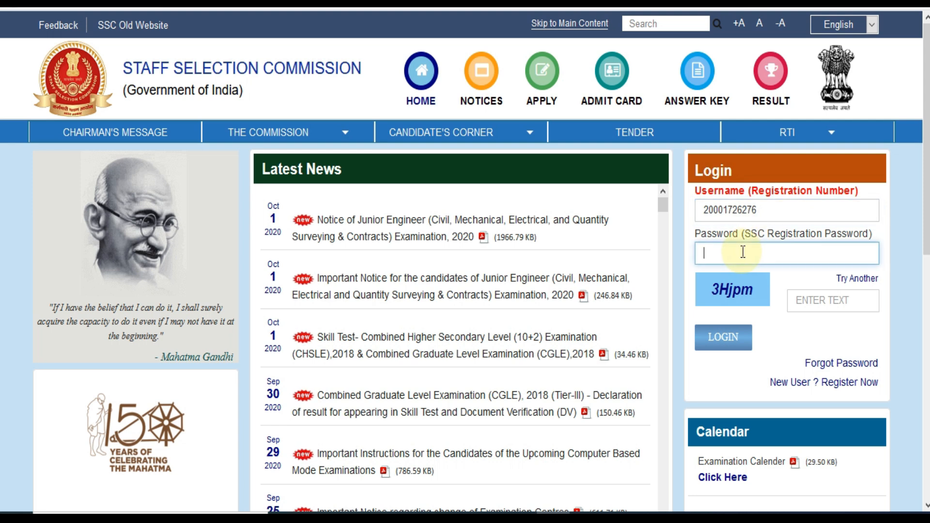
{"action": "type", "text": "•••"}
{"action": "left_click", "coordinate": [826, 296]}
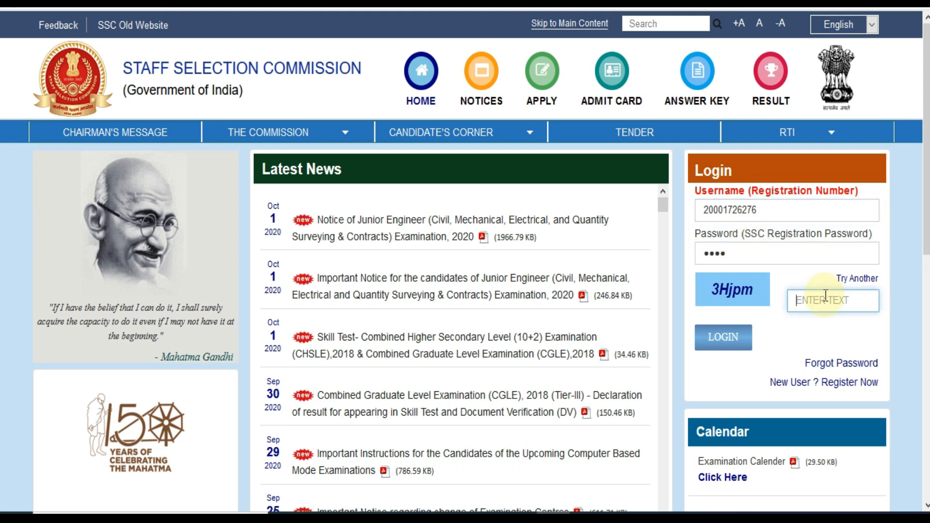
{"action": "type", "text": "3H"}
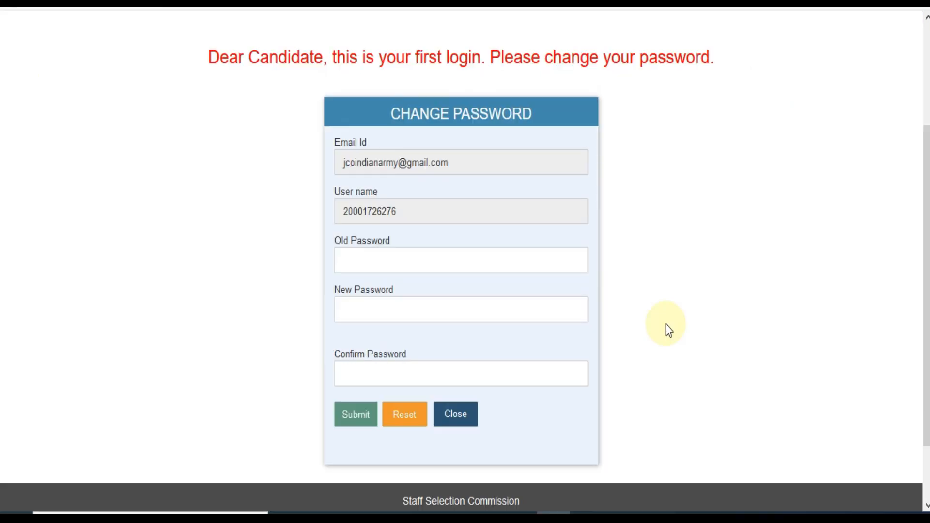
{"action": "left_click", "coordinate": [417, 250]}
{"action": "type", "text": "•••"}
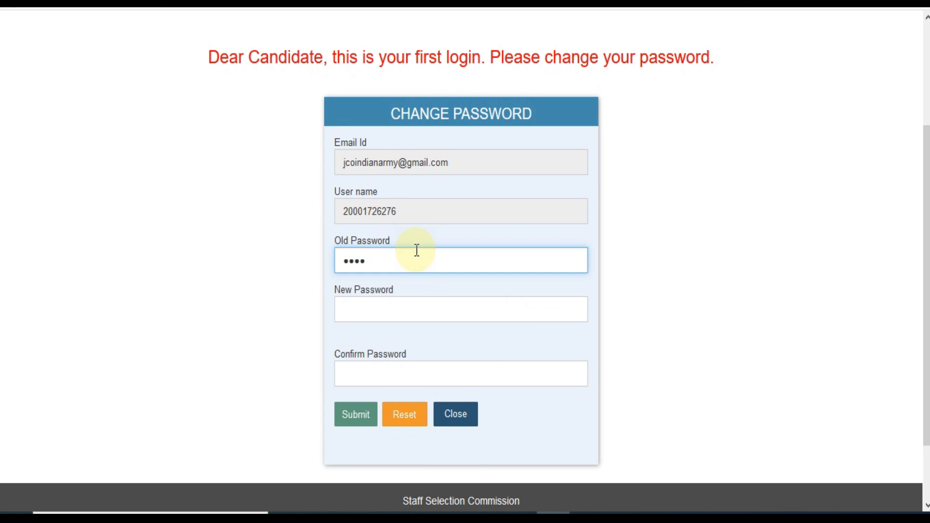
- Enter and confirm a new rule-compliant password, submit it, and return to the home-page login
{"action": "scroll", "coordinate": [418, 251], "scroll_direction": "down", "scroll_amount": 1}
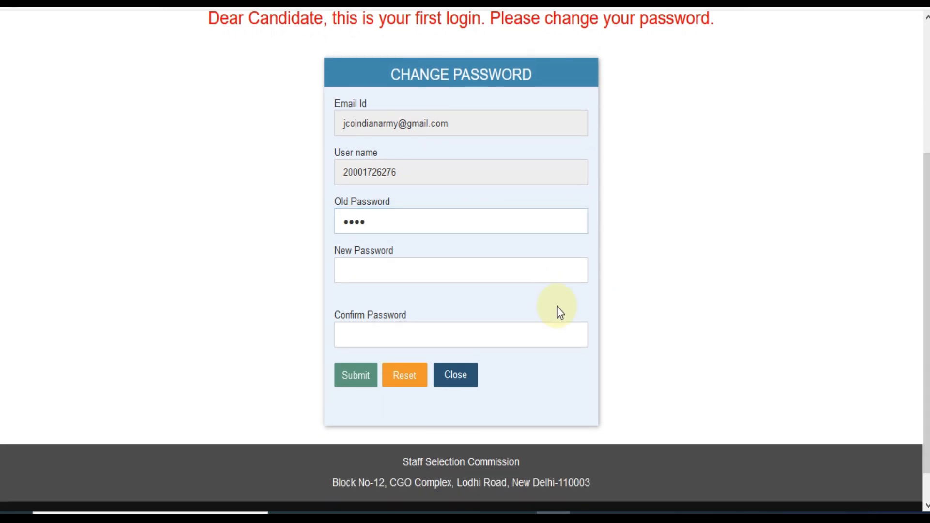
{"action": "left_click", "coordinate": [406, 269]}
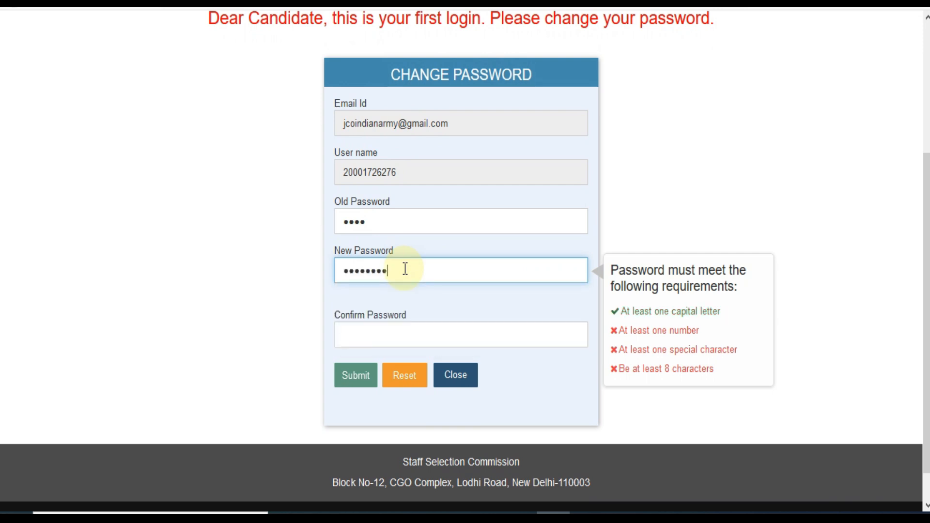
{"action": "type", "text": "@1"}
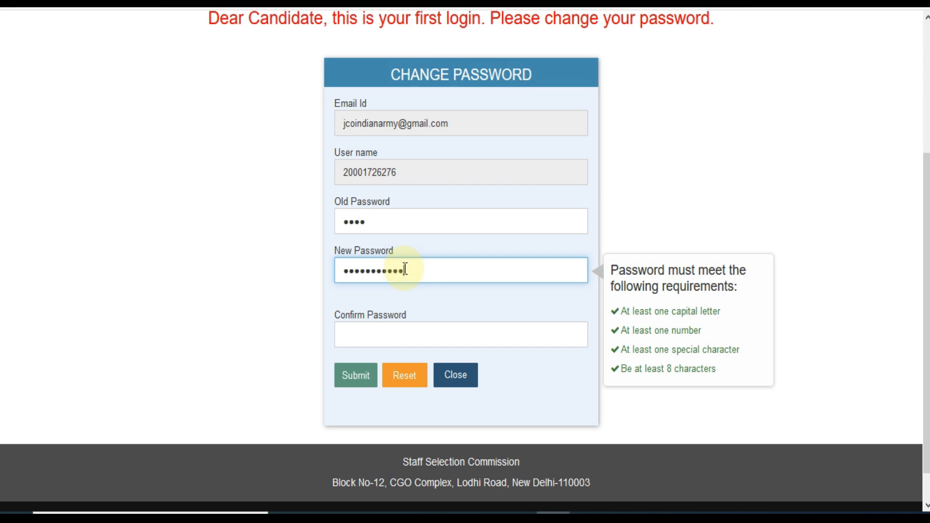
{"action": "key", "text": "Tab"}
{"action": "type", "text": "••••••••••••"}
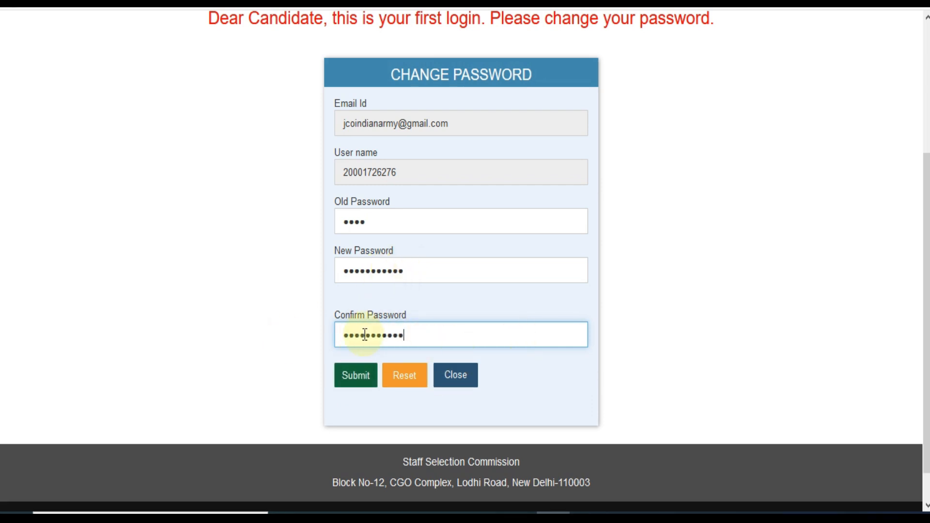
{"action": "left_click", "coordinate": [362, 386]}
{"action": "left_click", "coordinate": [706, 260]}
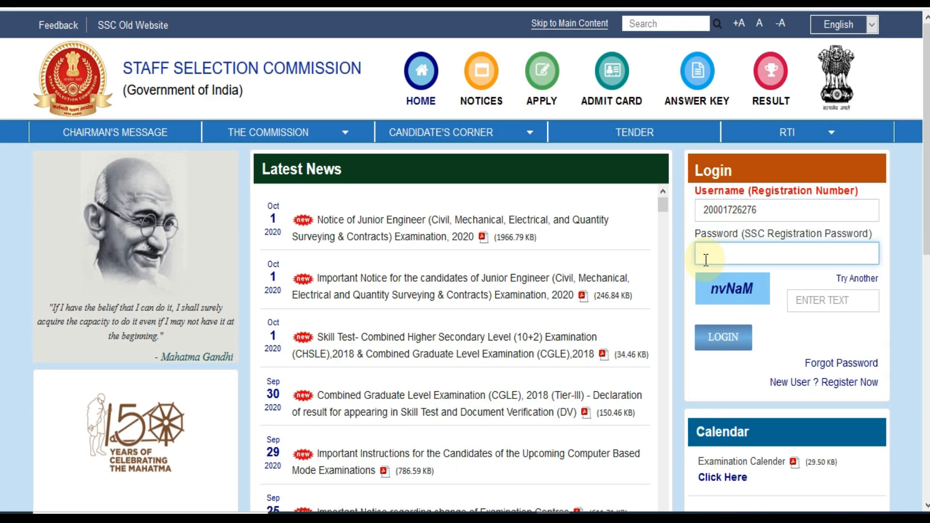
- Log in, set the category to EWS in 11a/11b, and choose Citizen of India nationality
{"action": "type", "text": "••••••••••"}
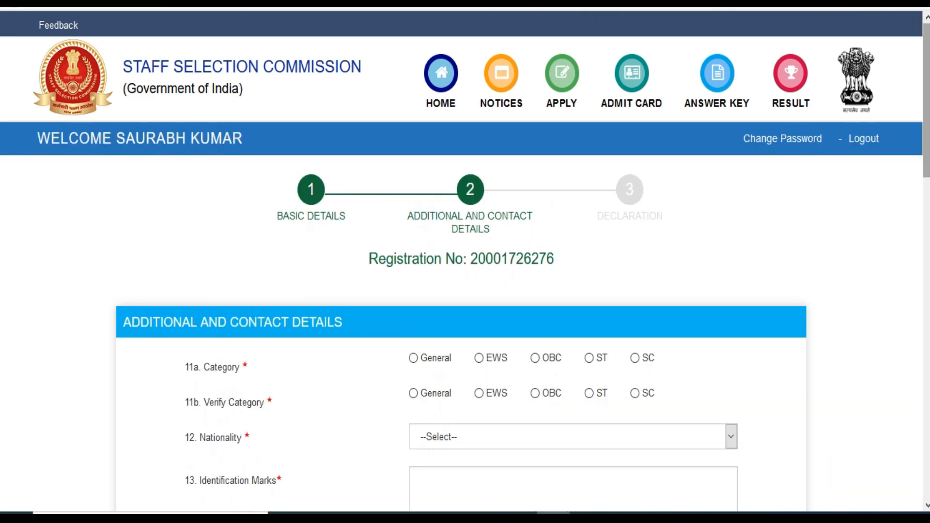
{"action": "scroll", "coordinate": [465, 262], "scroll_direction": "down", "scroll_amount": 5}
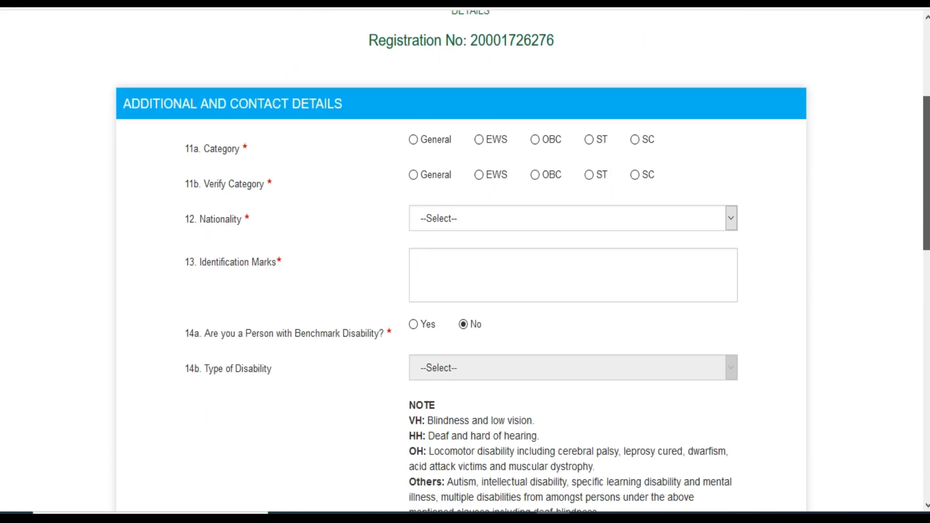
{"action": "left_click", "coordinate": [415, 124]}
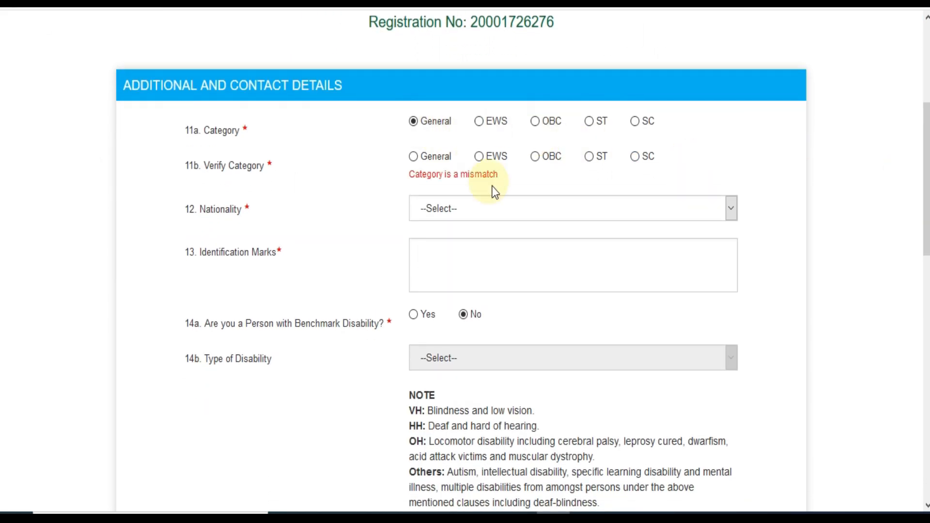
{"action": "left_click", "coordinate": [479, 125]}
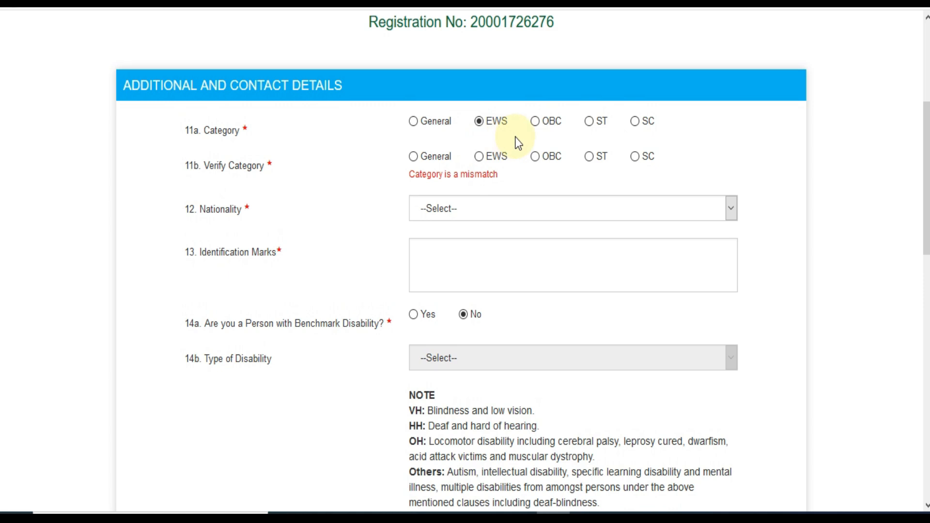
{"action": "left_click", "coordinate": [480, 158]}
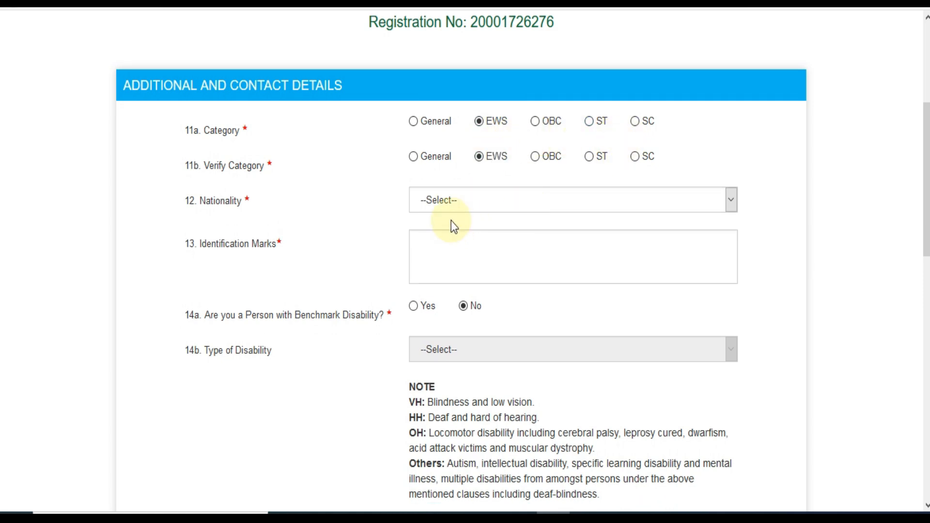
{"action": "left_click", "coordinate": [452, 206]}
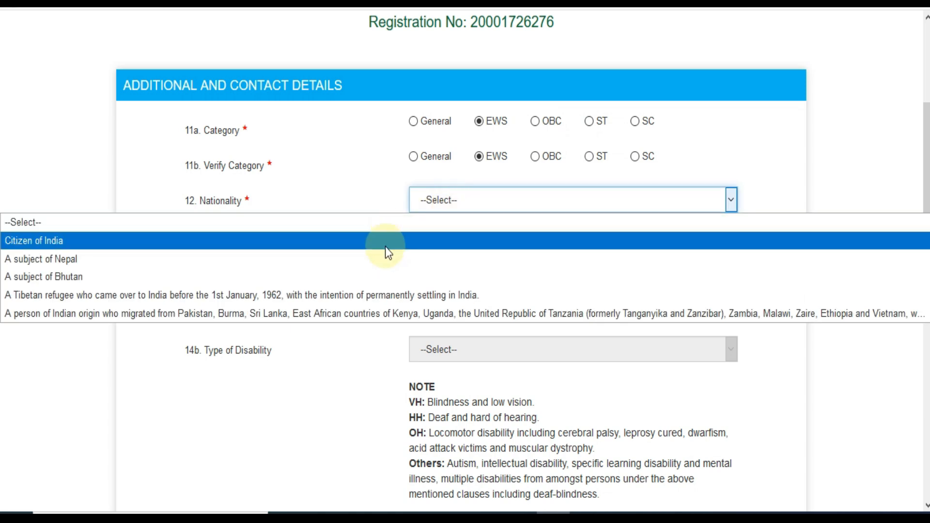
{"action": "left_click", "coordinate": [385, 246]}
- Enter 'NO MAR' as identification marks and answer No to benchmark disability
{"action": "left_click", "coordinate": [460, 260]}
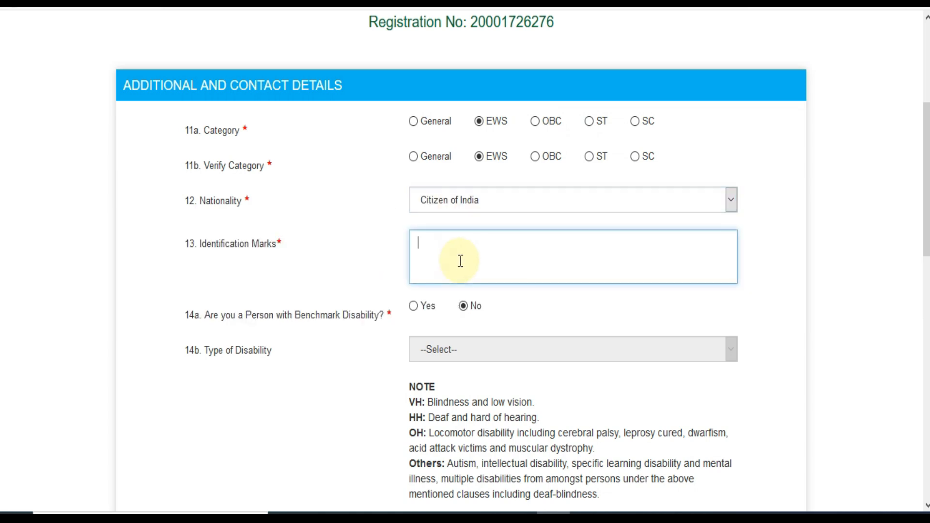
{"action": "type", "text": "NO MARK"}
{"action": "scroll", "coordinate": [516, 160], "scroll_direction": "down", "scroll_amount": 5}
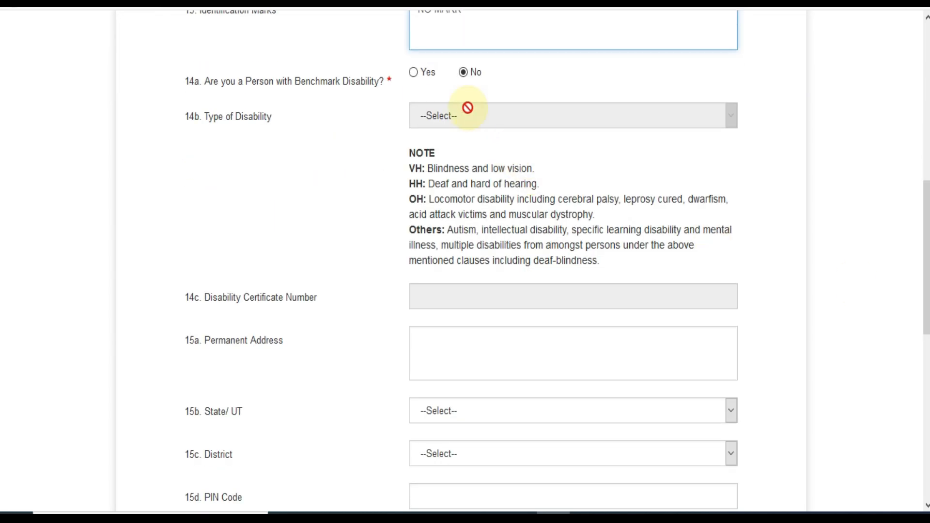
{"action": "left_click", "coordinate": [413, 73]}
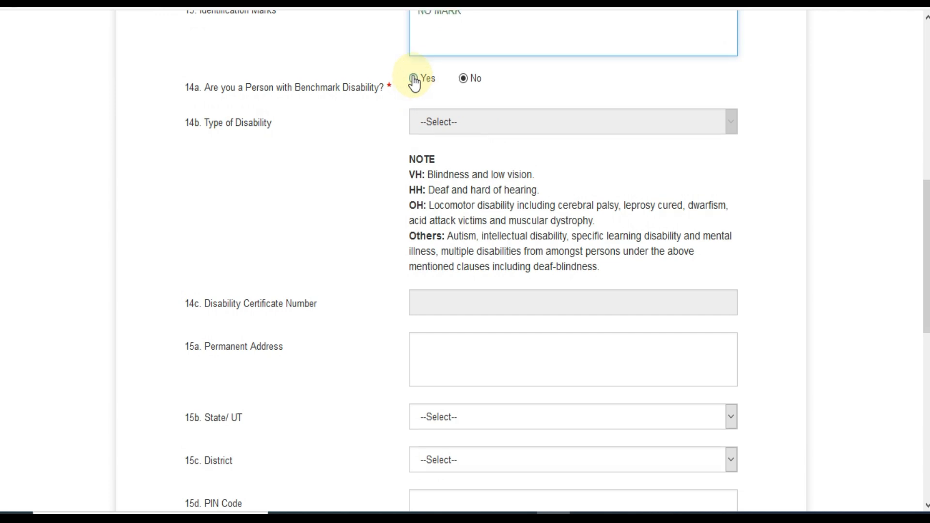
{"action": "left_click", "coordinate": [456, 130]}
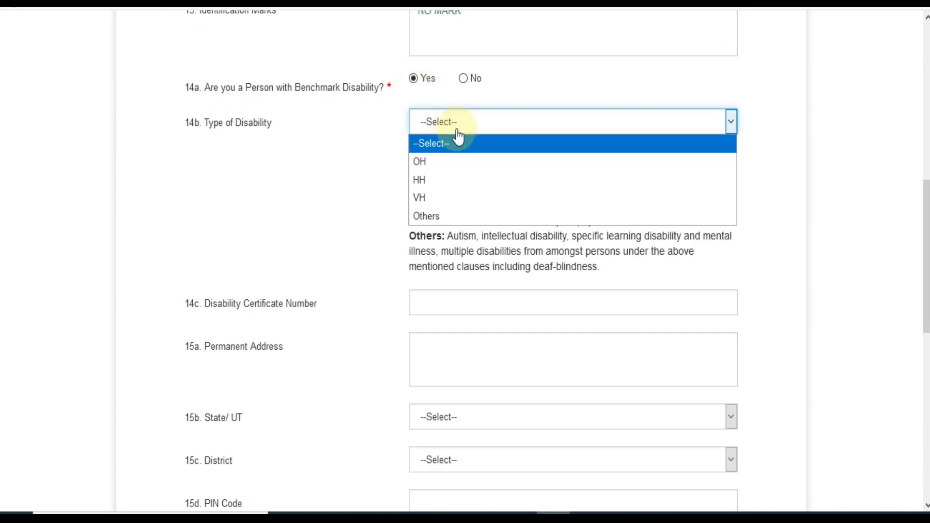
{"action": "left_click", "coordinate": [386, 178]}
{"action": "left_click", "coordinate": [428, 304]}
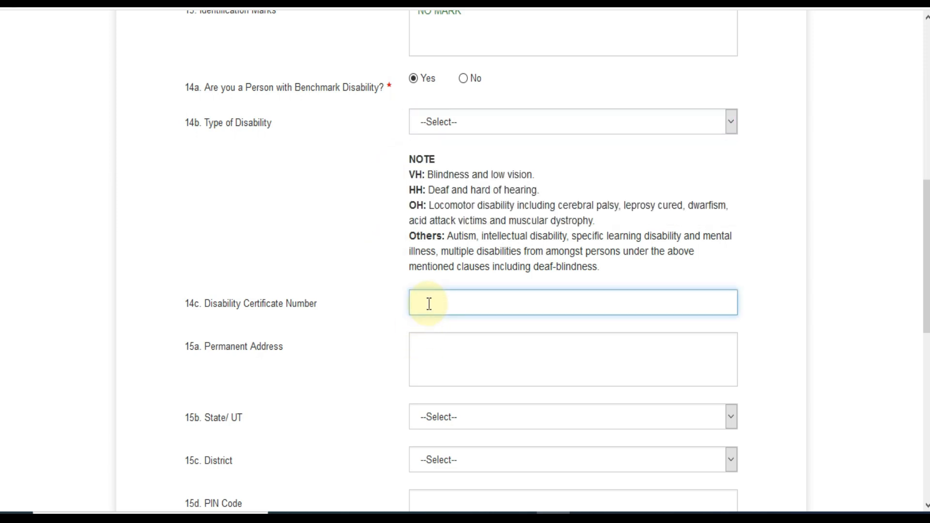
{"action": "left_click", "coordinate": [463, 80]}
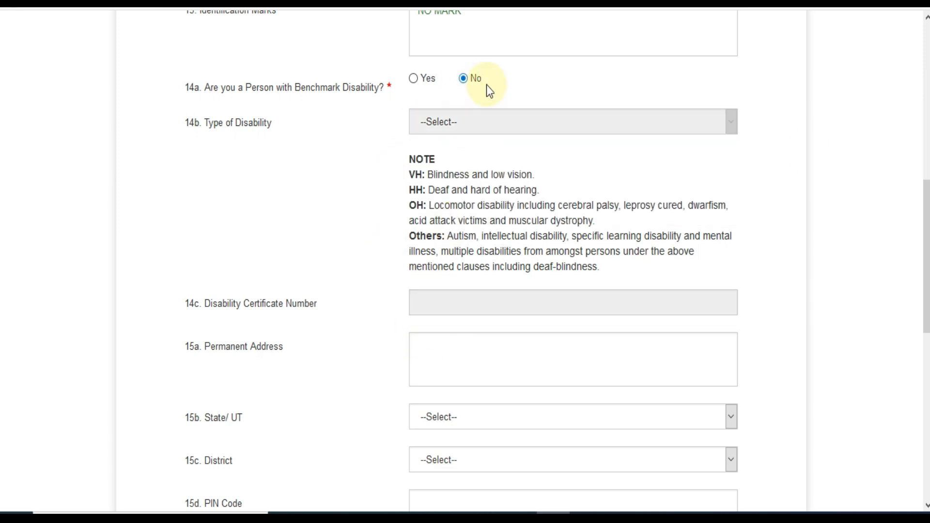
{"action": "scroll", "coordinate": [467, 88], "scroll_direction": "down", "scroll_amount": 3}
- Fill the permanent address as VIJAY NAGAR, Rajasthan, Alwar district, PIN 301001
{"action": "left_click", "coordinate": [517, 201]}
{"action": "key", "text": "Caps_Lock"}
{"action": "type", "text": "VIJAY NAGAR"}
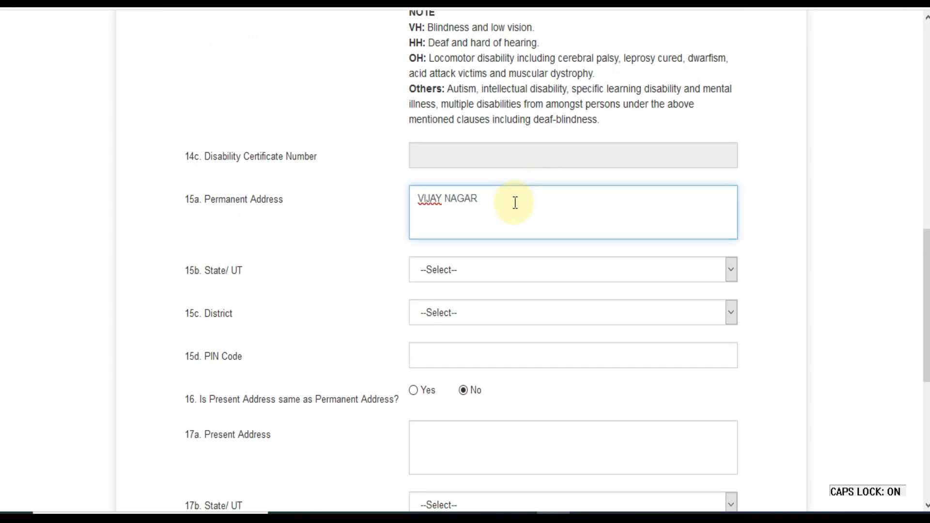
{"action": "left_click", "coordinate": [465, 270]}
{"action": "key", "text": "r"}
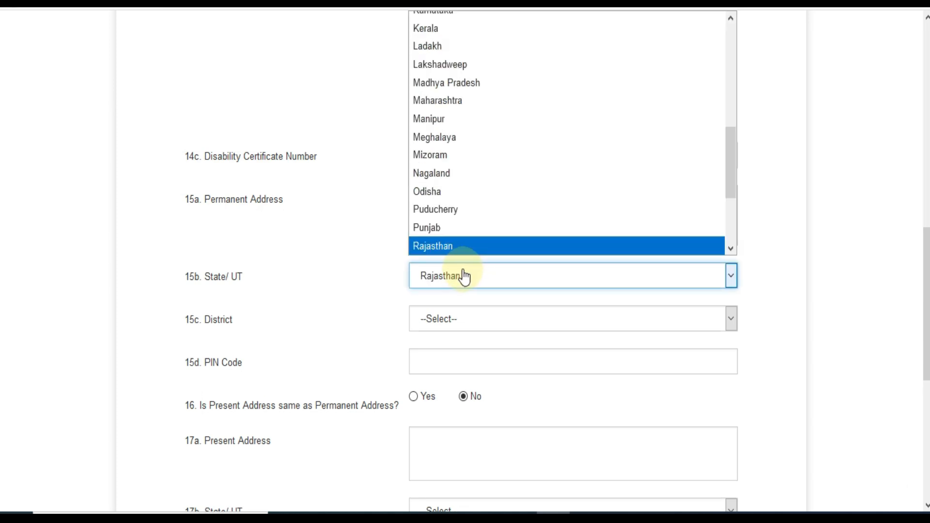
{"action": "key", "text": "Return"}
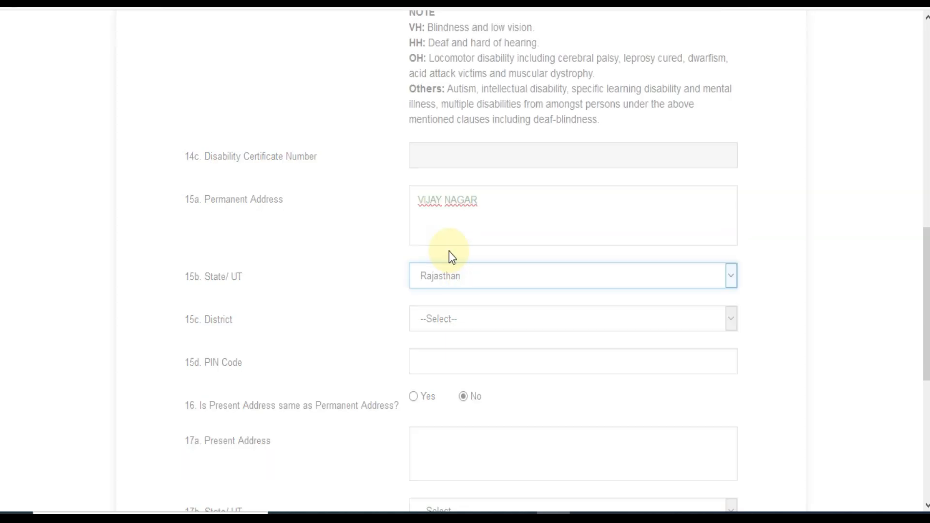
{"action": "left_click", "coordinate": [450, 322]}
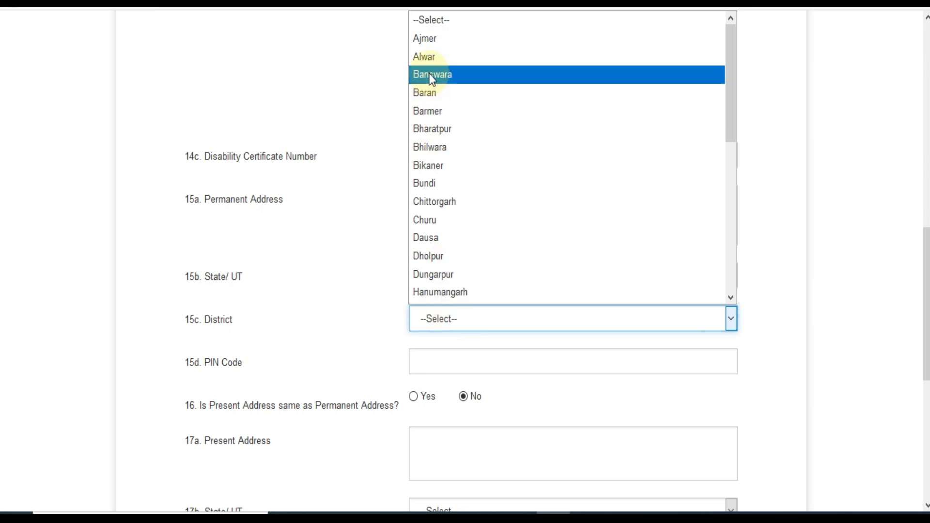
{"action": "left_click", "coordinate": [429, 57]}
{"action": "left_click", "coordinate": [439, 366]}
{"action": "type", "text": "301001"}
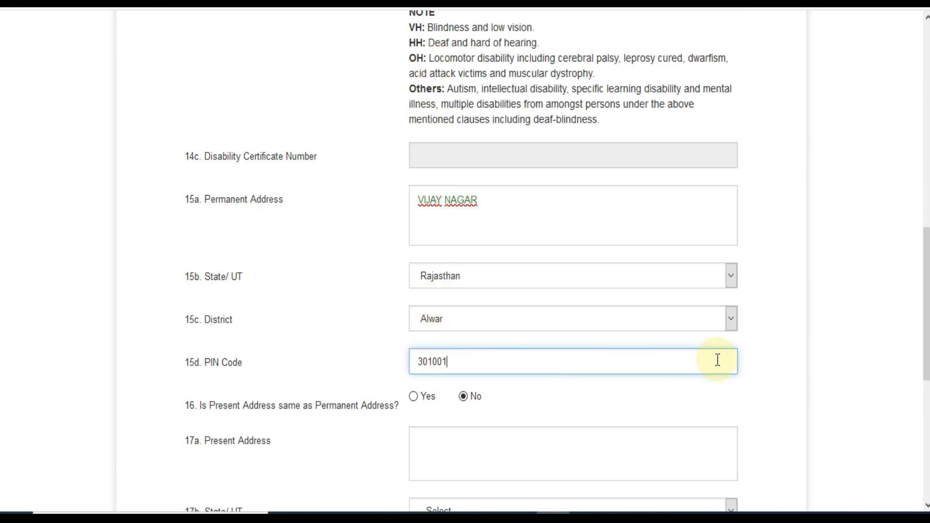
- Mark the present address as same as permanent and save the details
{"action": "scroll", "coordinate": [393, 305], "scroll_direction": "down", "scroll_amount": 3}
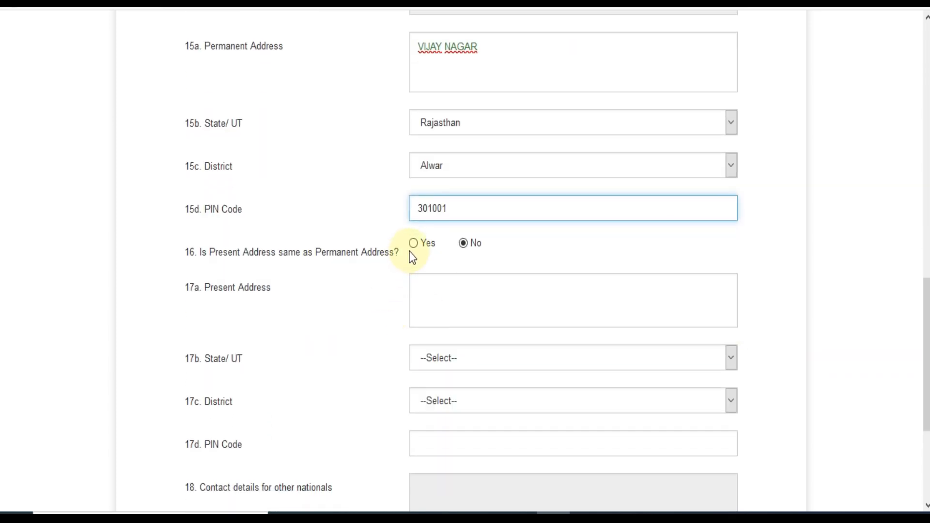
{"action": "left_click", "coordinate": [414, 243]}
{"action": "scroll", "coordinate": [414, 245], "scroll_direction": "down", "scroll_amount": 2}
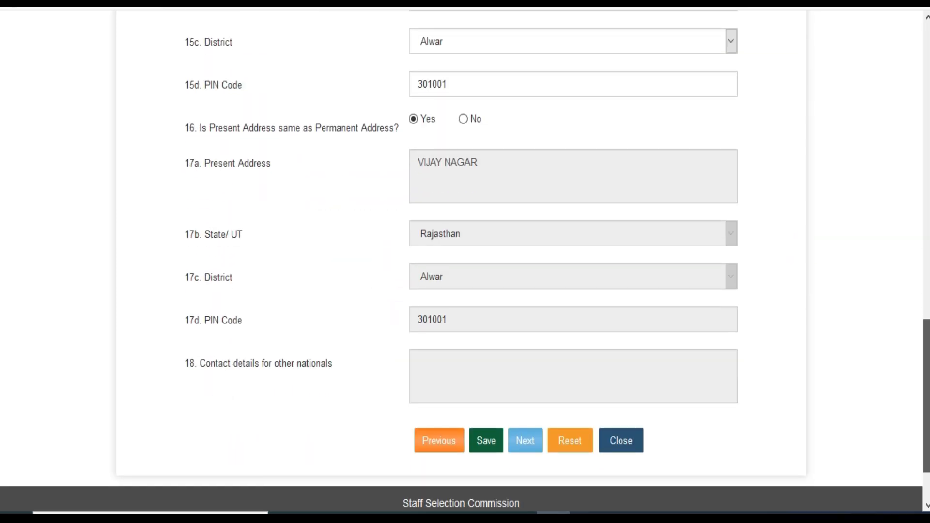
{"action": "left_click_drag", "start_coordinate": [927, 338], "coordinate": [927, 347]}
{"action": "left_click", "coordinate": [488, 423]}
- Dismiss the saved message, tick I Agree on the declaration, and choose Final Submit
{"action": "left_click", "coordinate": [462, 122]}
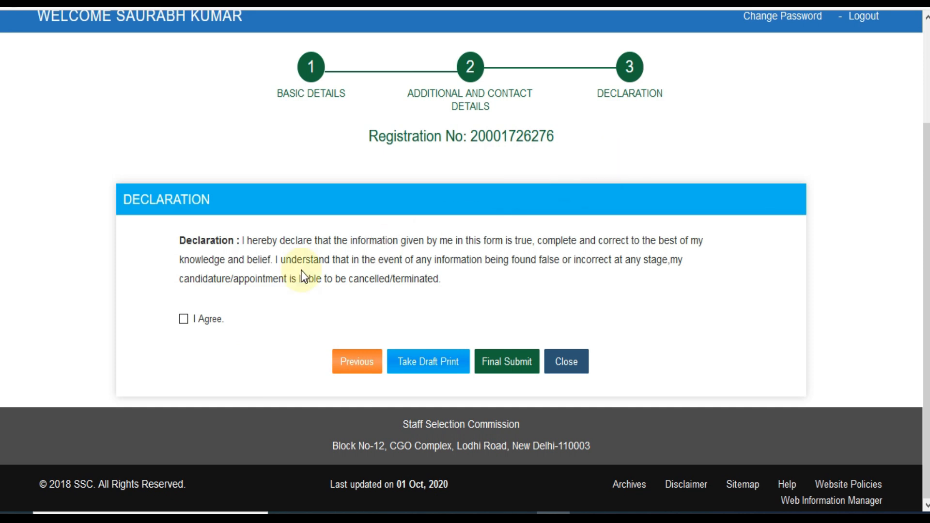
{"action": "left_click", "coordinate": [184, 319]}
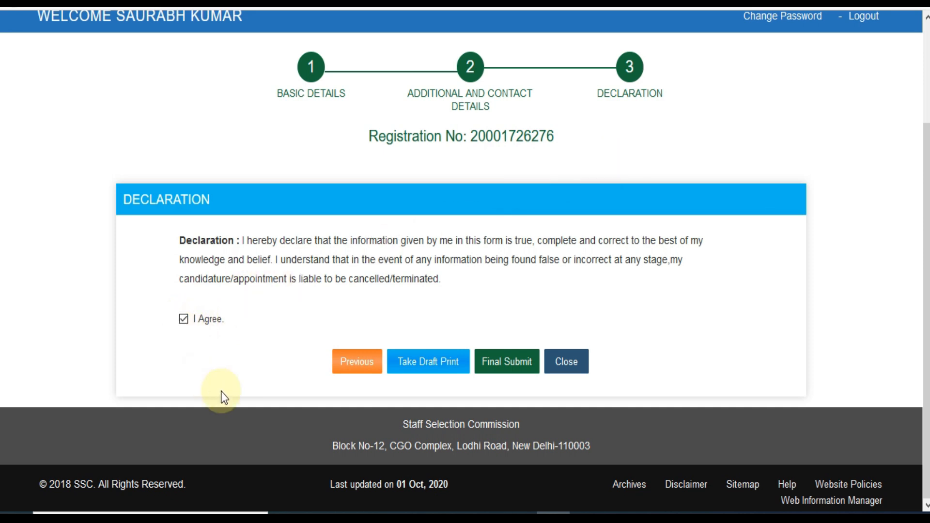
{"action": "left_click", "coordinate": [507, 369]}
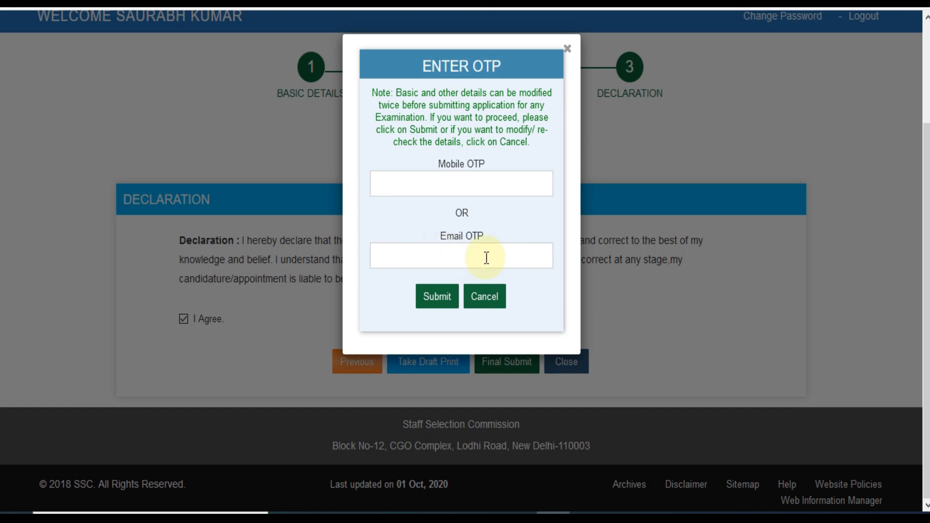
- Submit the OTP dialog and apply under the Stenographer Grade 'C' and 'D' 2020 notice
{"action": "left_click", "coordinate": [439, 309]}
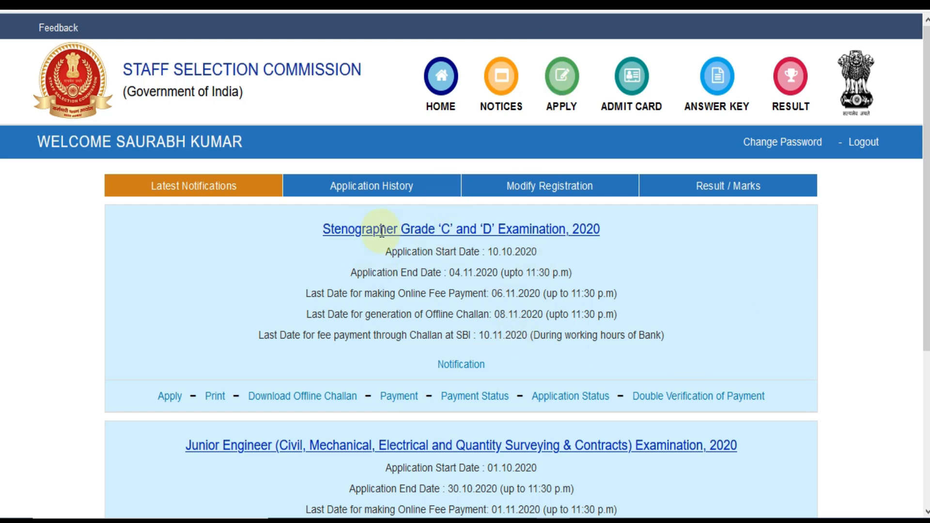
{"action": "scroll", "coordinate": [465, 265], "scroll_direction": "down", "scroll_amount": 2}
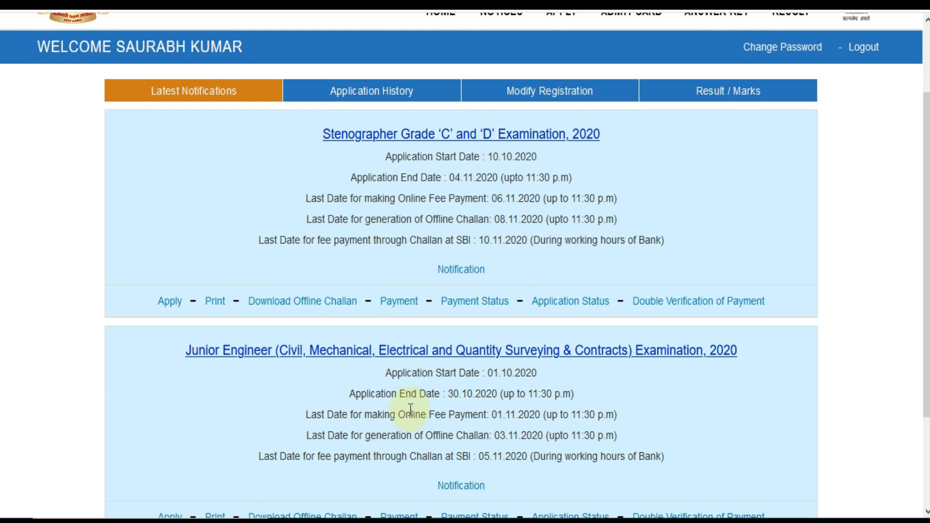
{"action": "left_click", "coordinate": [171, 305]}
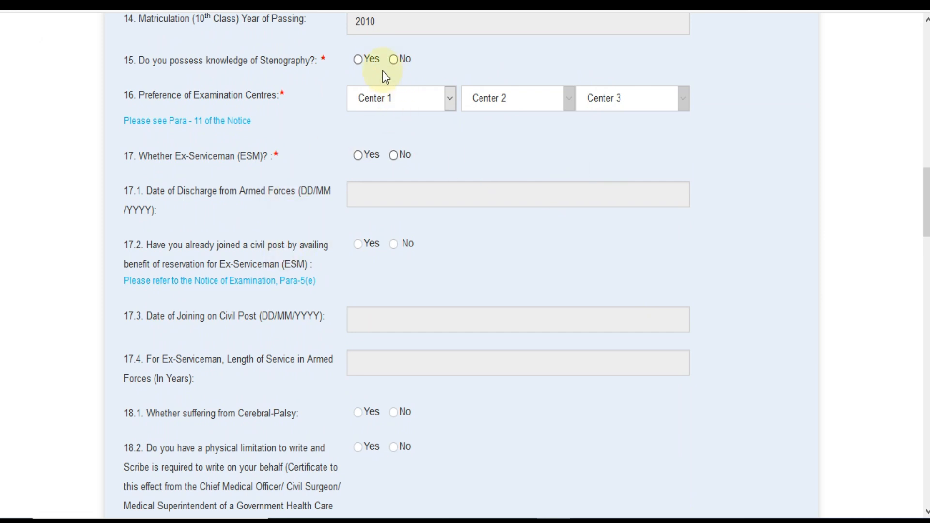
- Answer Yes to stenography knowledge and pick centres NR-Alwar(2402), NR-Delhi(2201), NR-Jaipur(2405)
{"action": "left_click", "coordinate": [359, 62]}
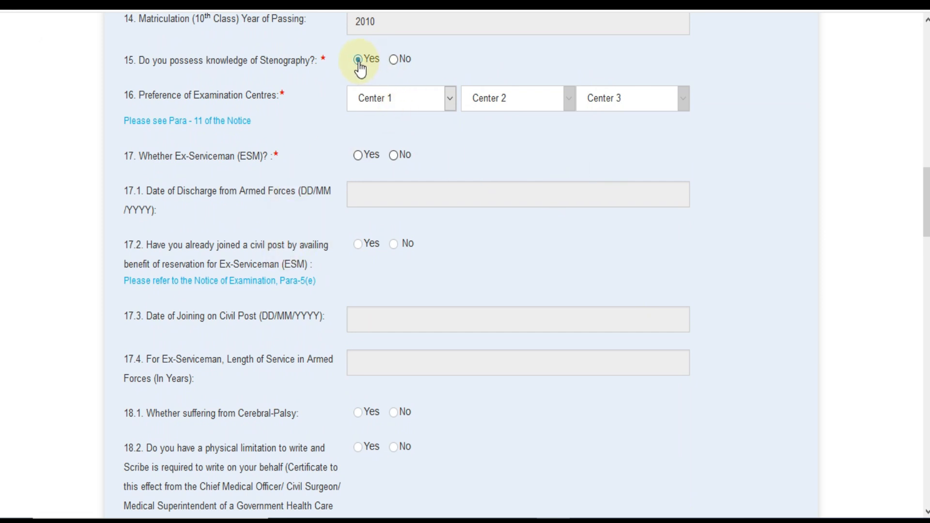
{"action": "left_click", "coordinate": [415, 111]}
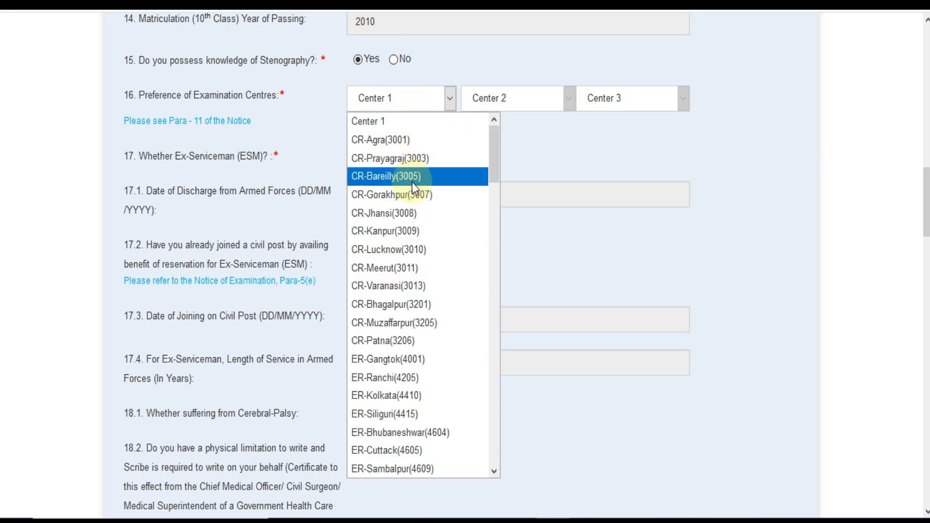
{"action": "left_click_drag", "start_coordinate": [492, 159], "coordinate": [508, 335]}
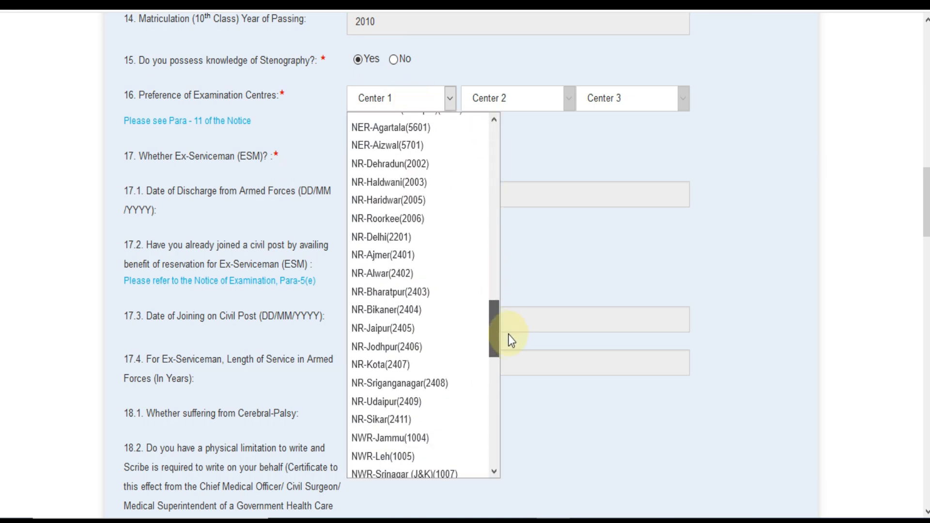
{"action": "left_click", "coordinate": [402, 249]}
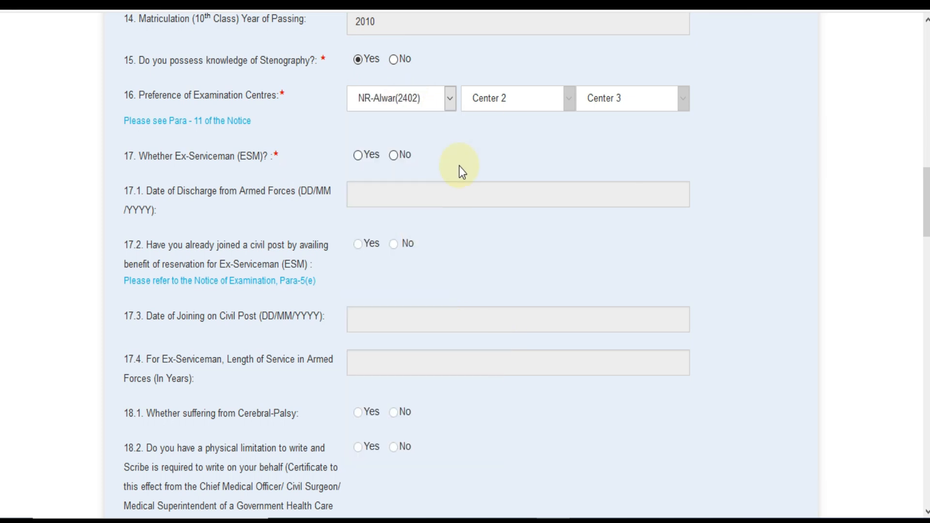
{"action": "left_click", "coordinate": [494, 102]}
{"action": "left_click", "coordinate": [611, 99]}
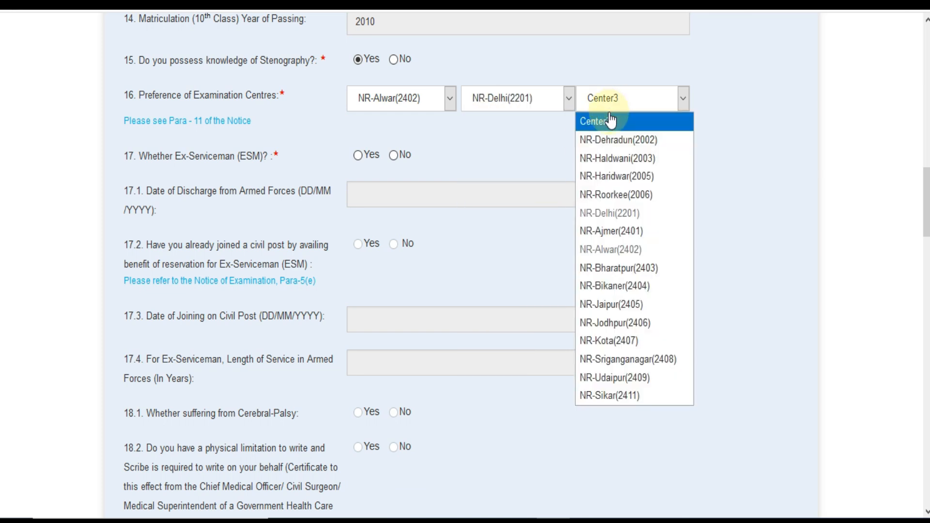
{"action": "left_click", "coordinate": [611, 304]}
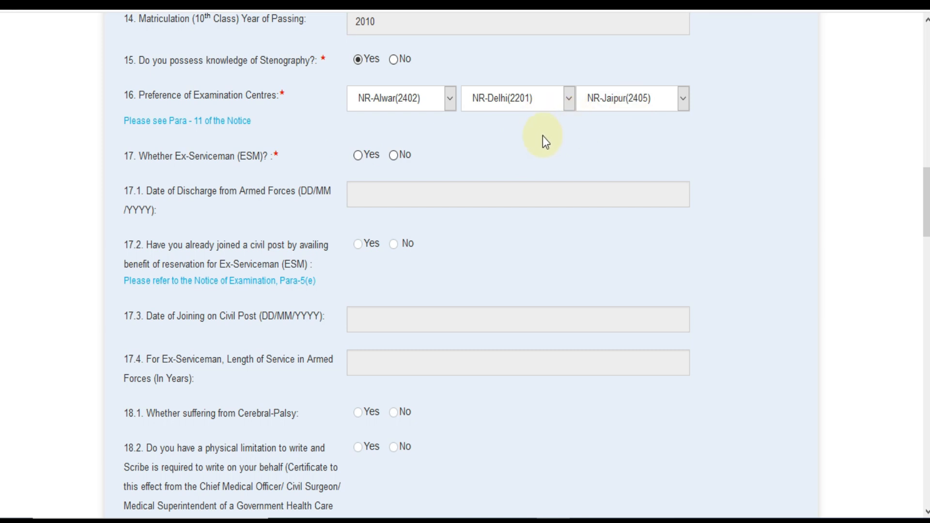
- Set the ex-serviceman answer for item 17 to No
{"action": "left_click", "coordinate": [358, 155]}
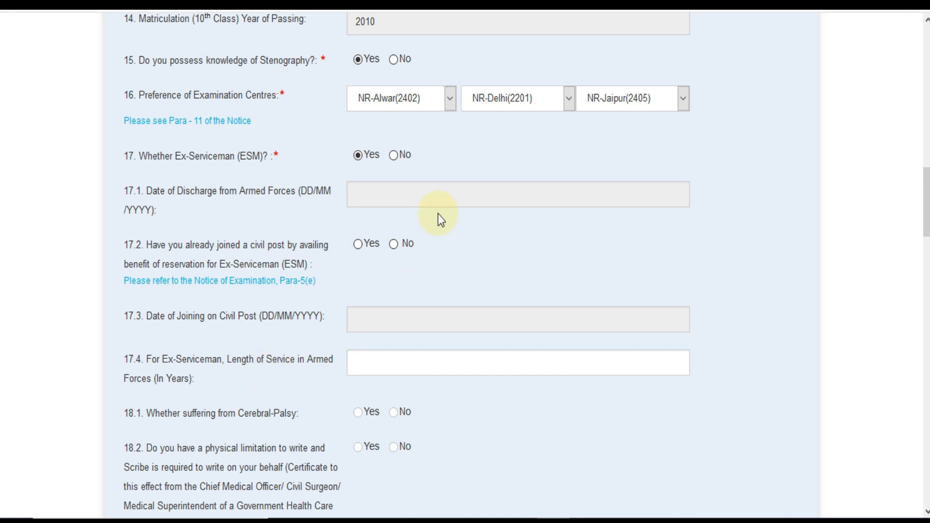
{"action": "left_click", "coordinate": [393, 155]}
{"action": "scroll", "coordinate": [926, 204], "scroll_direction": "down", "scroll_amount": 3}
{"action": "scroll", "coordinate": [465, 270], "scroll_direction": "down", "scroll_amount": 3}
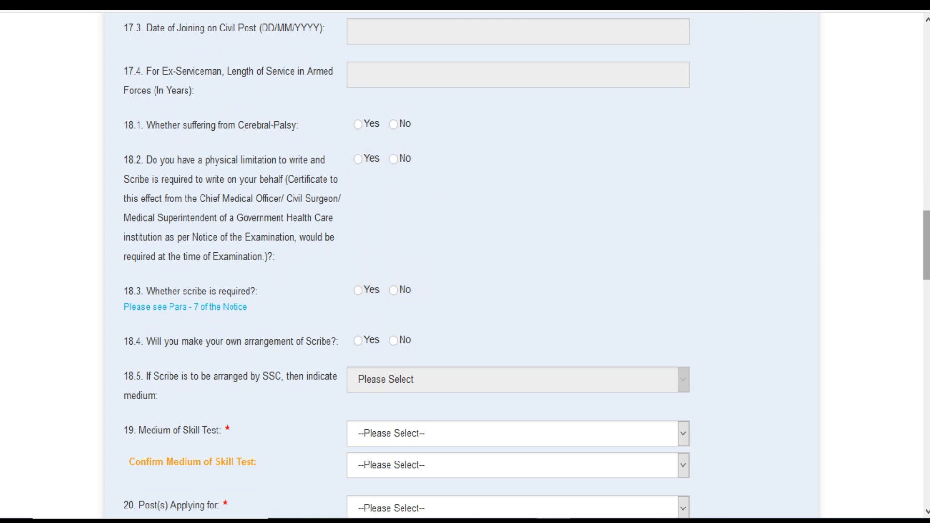
- Choose and confirm English as the skill test medium
{"action": "scroll", "coordinate": [526, 267], "scroll_direction": "down", "scroll_amount": 2}
{"action": "left_click", "coordinate": [409, 354]}
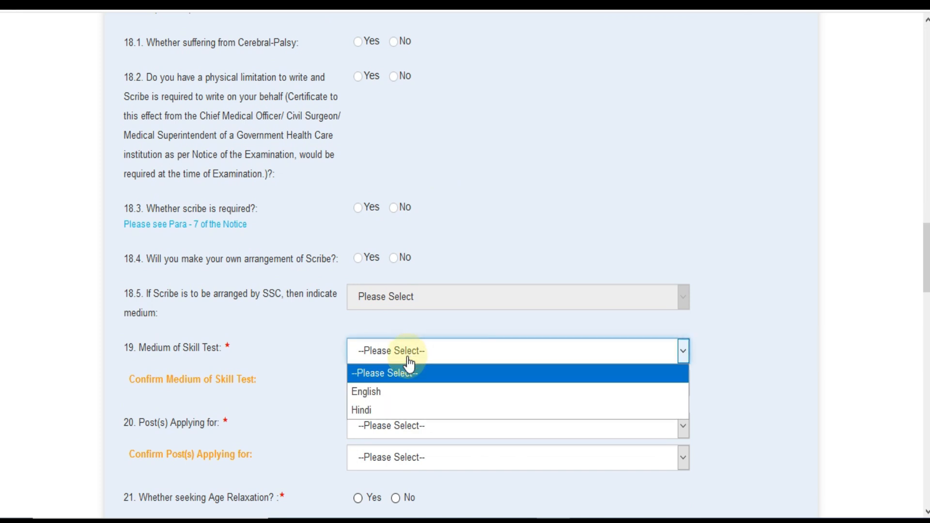
{"action": "left_click", "coordinate": [401, 392]}
{"action": "left_click", "coordinate": [400, 390]}
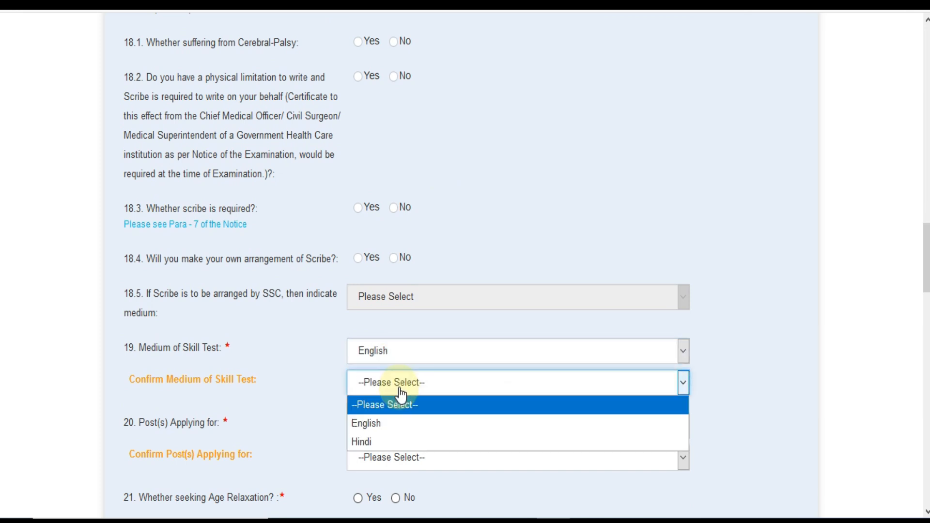
{"action": "left_click", "coordinate": [388, 422]}
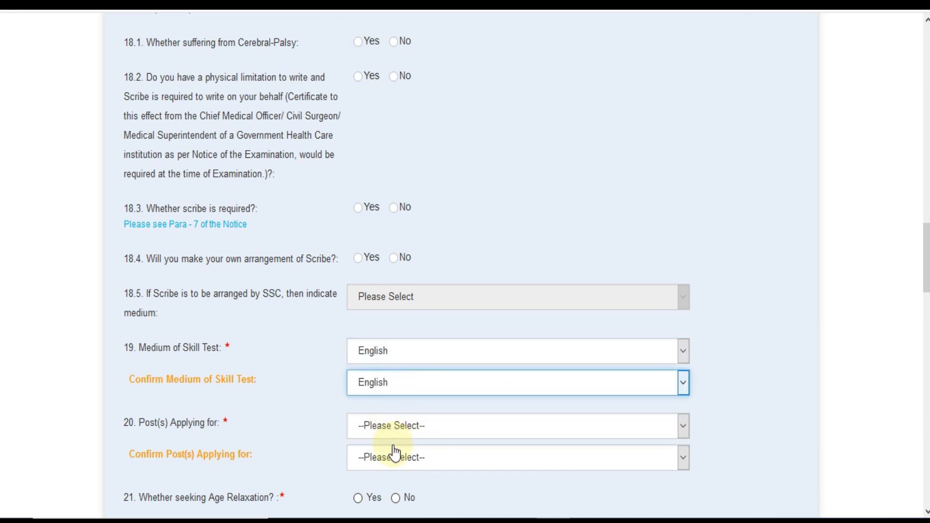
- Select and confirm Both (Grade 'C' & 'D') as the posts applied for
{"action": "left_click", "coordinate": [399, 436]}
{"action": "scroll", "coordinate": [416, 368], "scroll_direction": "down", "scroll_amount": 2}
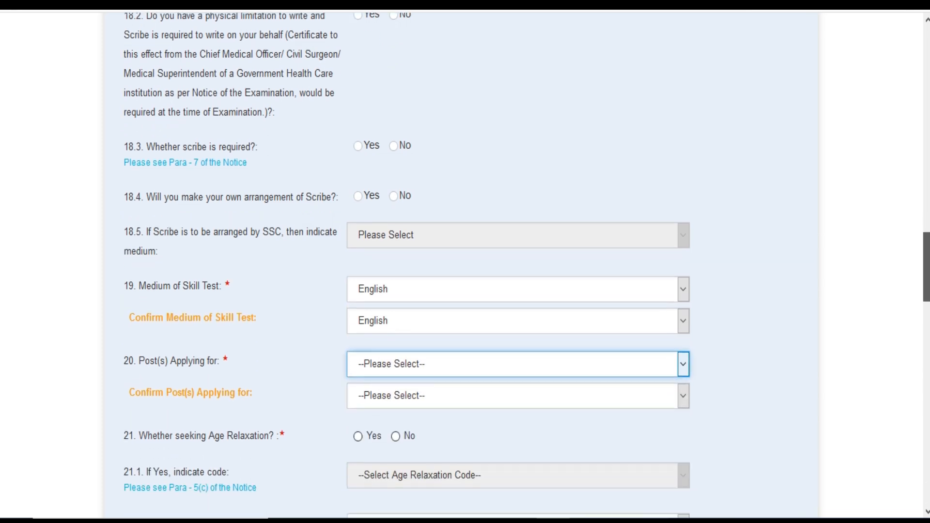
{"action": "left_click", "coordinate": [416, 362]}
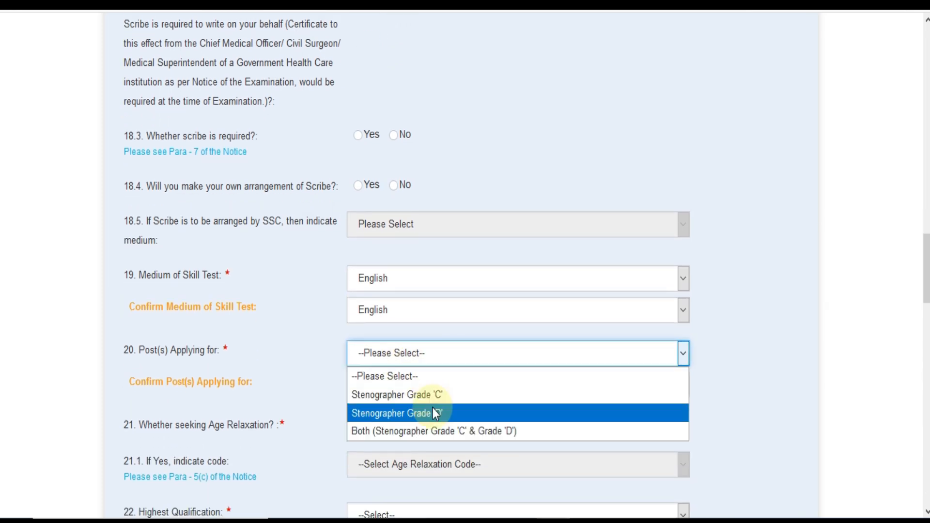
{"action": "left_click", "coordinate": [428, 432]}
{"action": "left_click", "coordinate": [406, 385]}
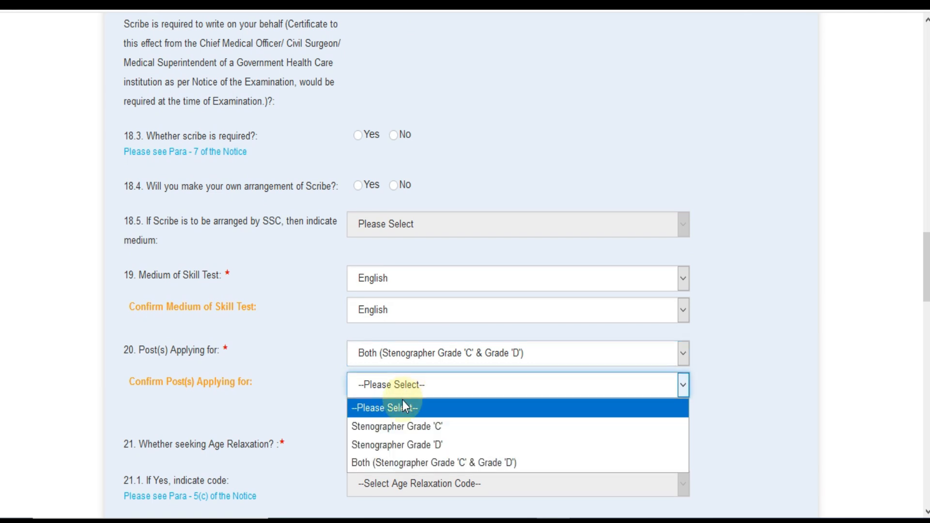
{"action": "left_click", "coordinate": [394, 463]}
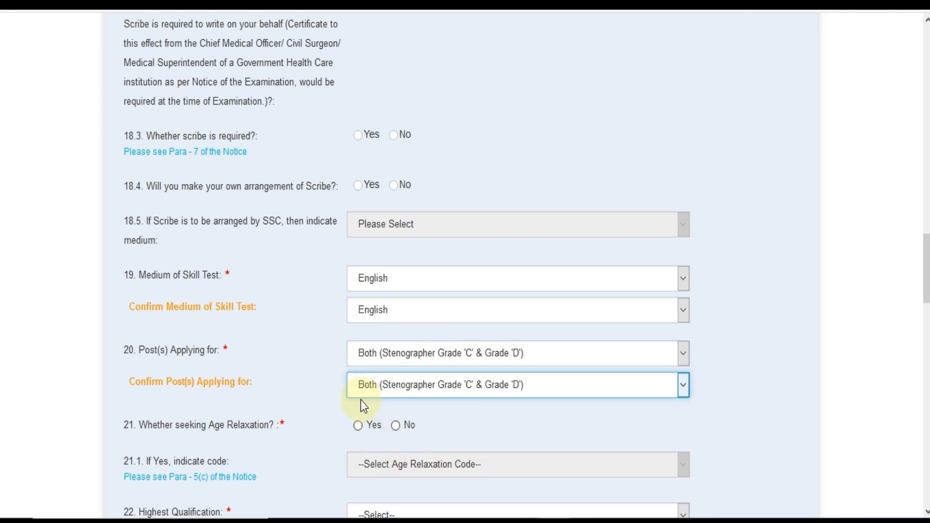
- Answer No to seeking age relaxation
{"action": "left_click", "coordinate": [359, 429]}
{"action": "left_click", "coordinate": [380, 464]}
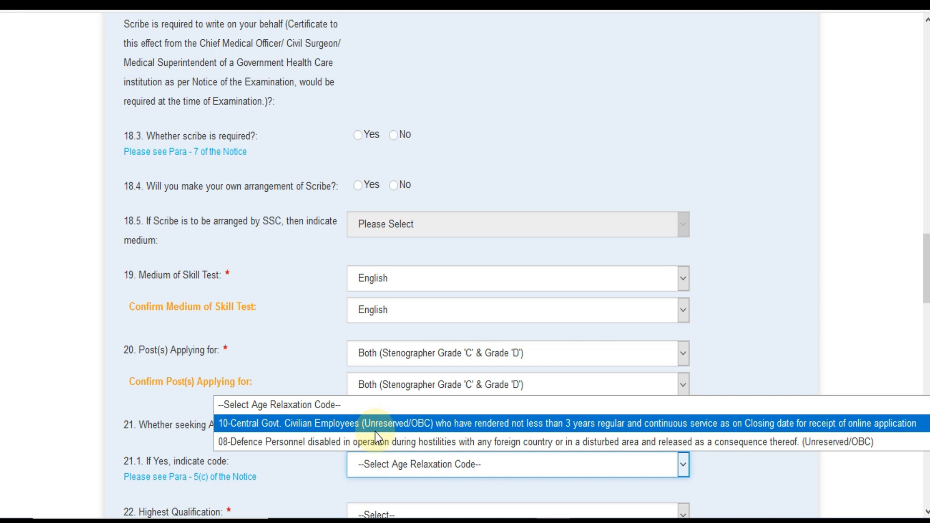
{"action": "left_click", "coordinate": [320, 382]}
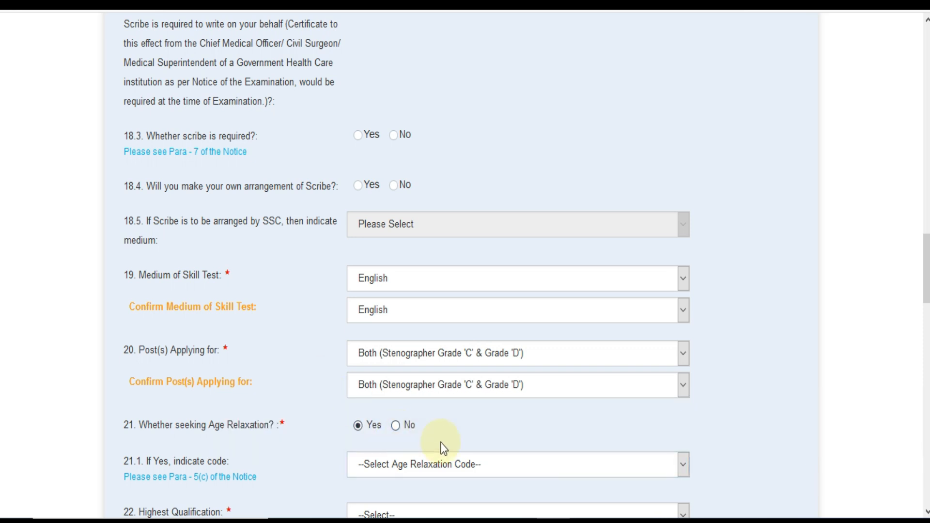
{"action": "left_click", "coordinate": [397, 428]}
- Select B. Tech (14) from the Highest Qualification list
{"action": "scroll", "coordinate": [518, 262], "scroll_direction": "down", "scroll_amount": 4}
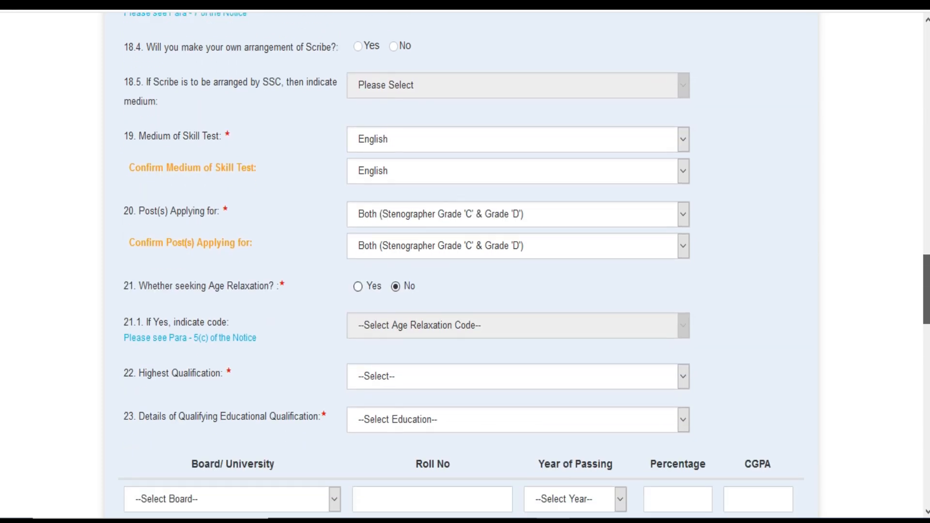
{"action": "left_click", "coordinate": [460, 315]}
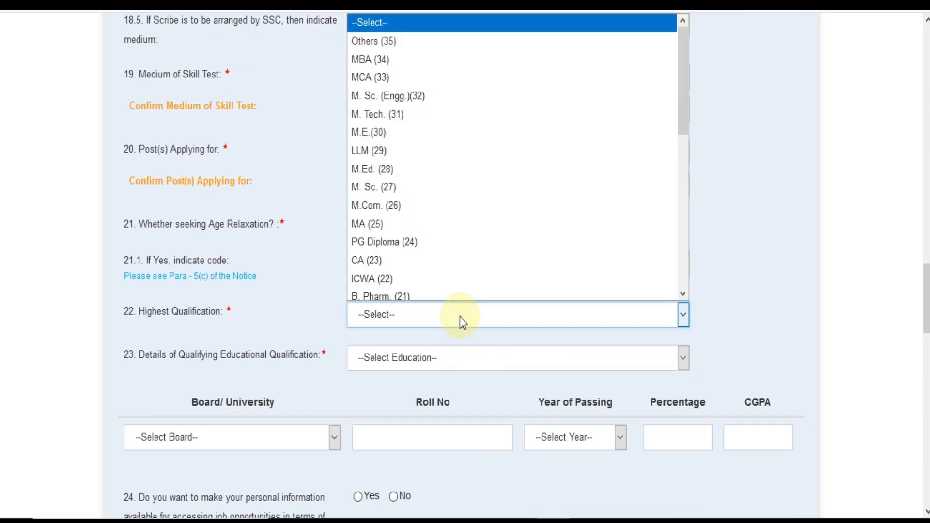
{"action": "left_click_drag", "start_coordinate": [682, 94], "coordinate": [694, 164]}
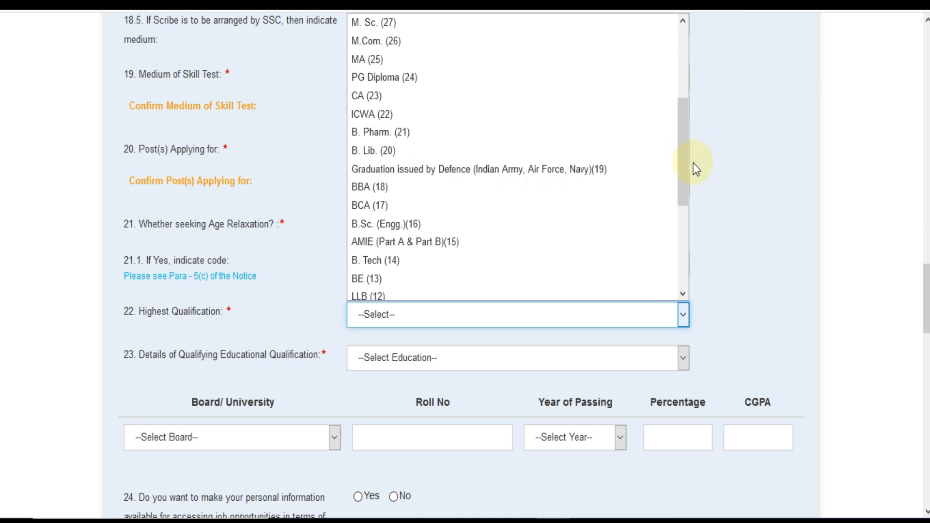
{"action": "left_click", "coordinate": [530, 261]}
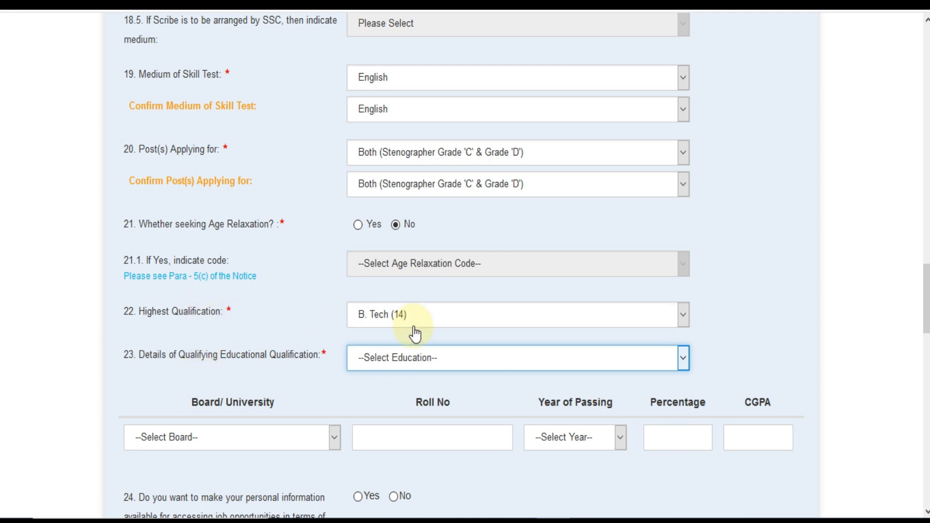
{"action": "left_click", "coordinate": [417, 371]}
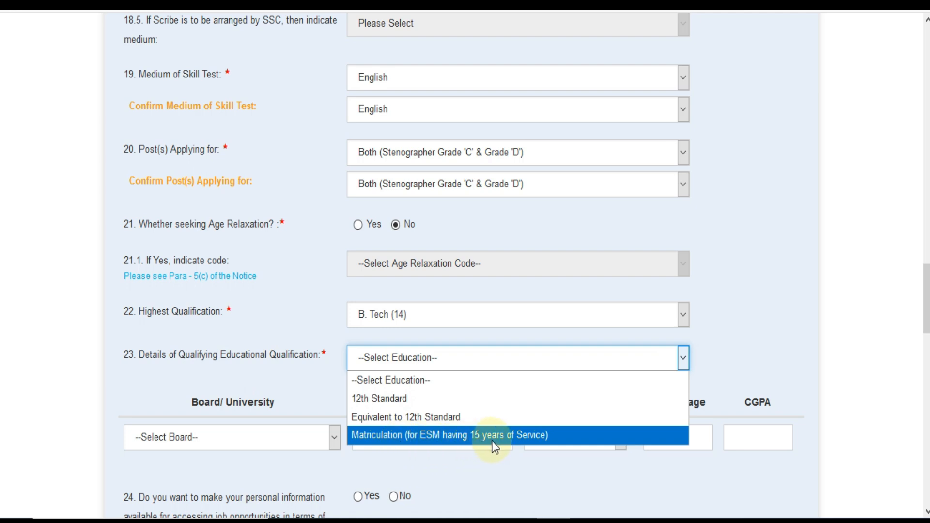
- Set qualifying education to 12th Standard with Board of Secondary Education, Rajasthan
{"action": "left_click", "coordinate": [440, 398]}
{"action": "left_click", "coordinate": [431, 366]}
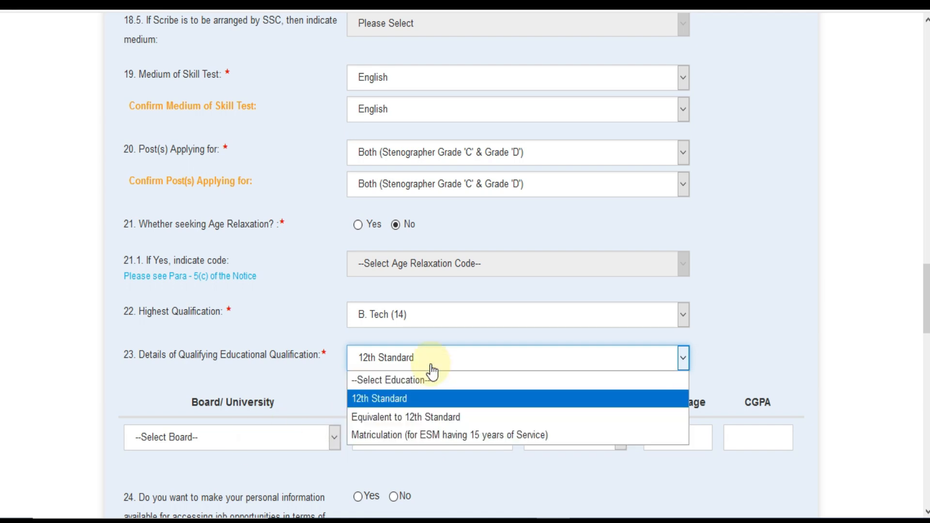
{"action": "left_click", "coordinate": [420, 416]}
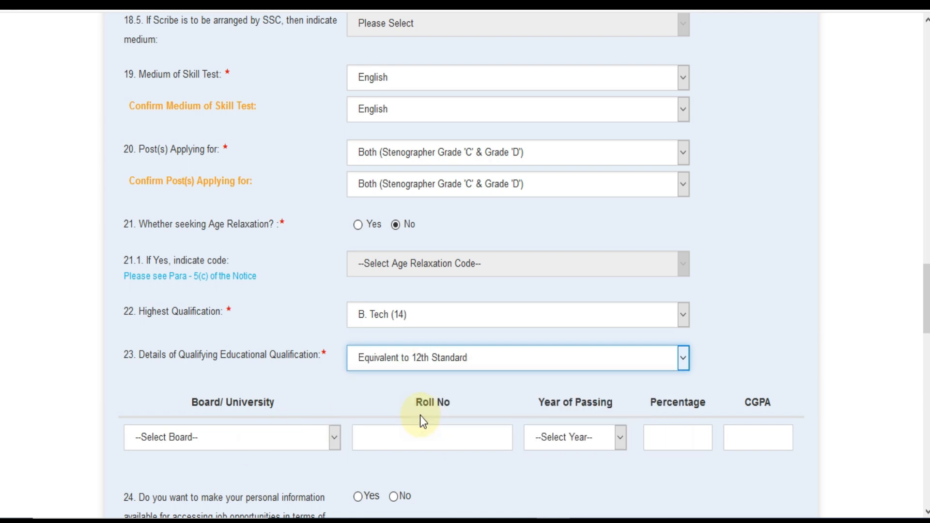
{"action": "left_click", "coordinate": [384, 364]}
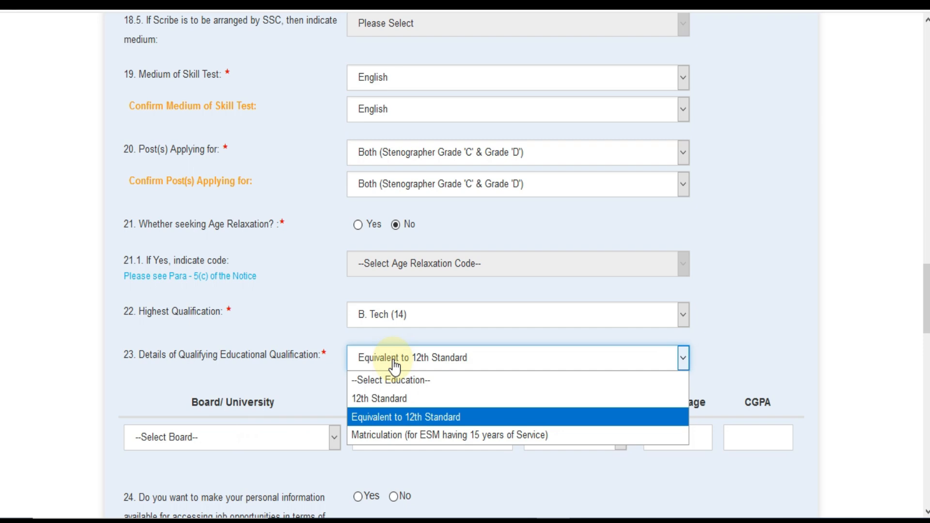
{"action": "left_click", "coordinate": [391, 397]}
{"action": "left_click", "coordinate": [301, 448]}
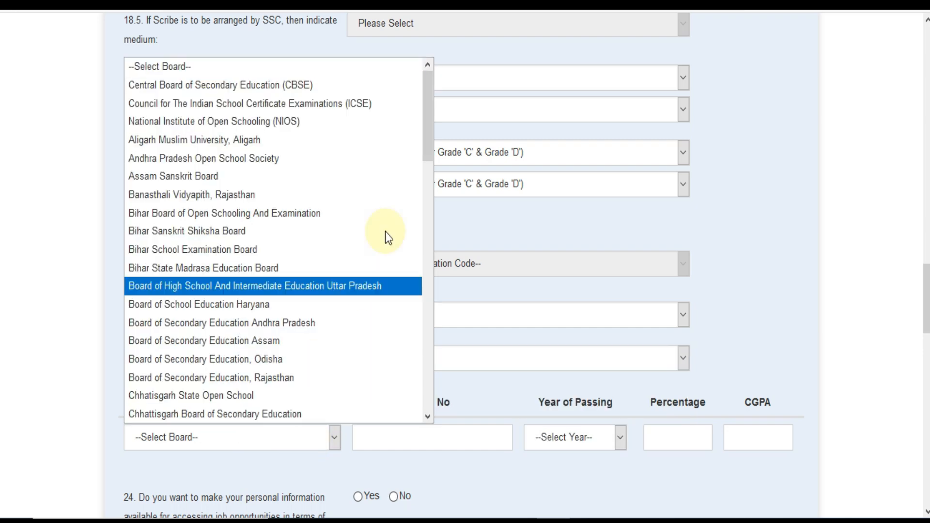
{"action": "left_click_drag", "start_coordinate": [429, 138], "coordinate": [426, 406]}
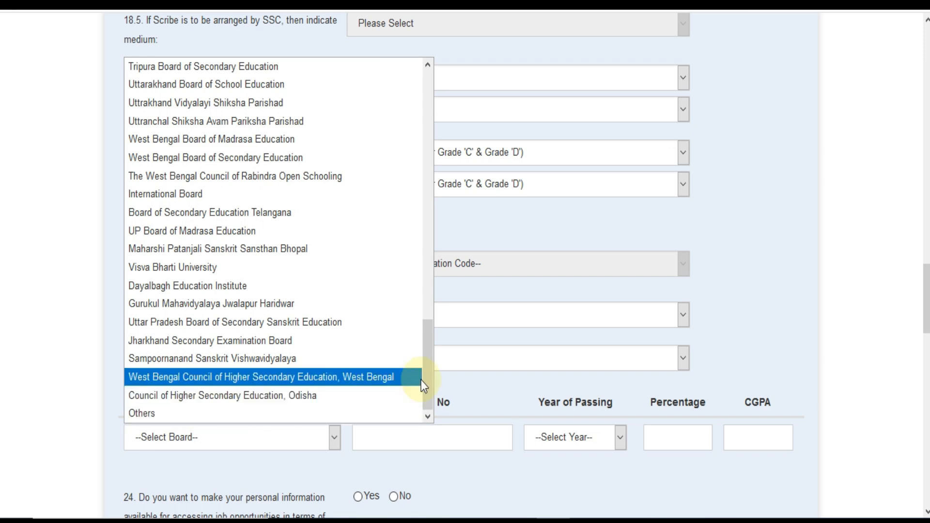
{"action": "left_click_drag", "start_coordinate": [426, 369], "coordinate": [439, 155]}
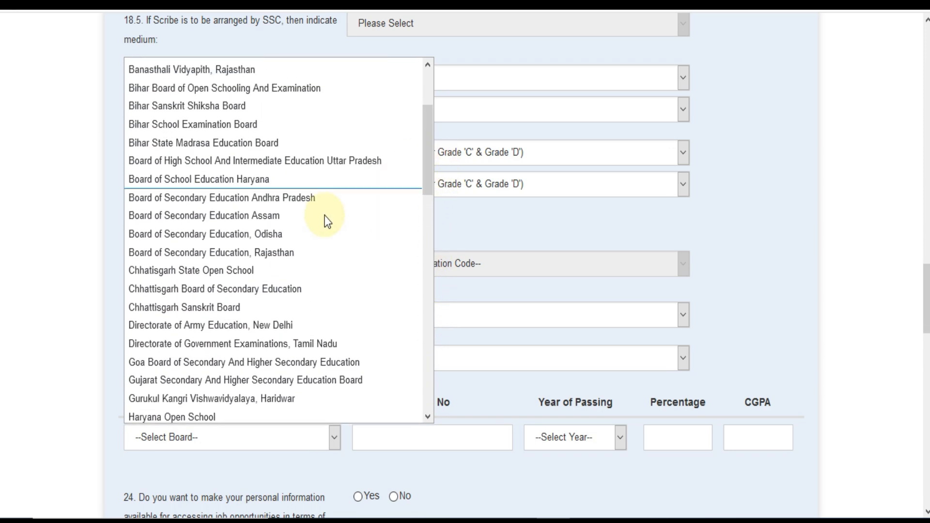
{"action": "left_click", "coordinate": [296, 245]}
- Enter the roll number, year of passing 2015, and 80.00 percentage
{"action": "left_click", "coordinate": [413, 432]}
{"action": "type", "text": "4"}
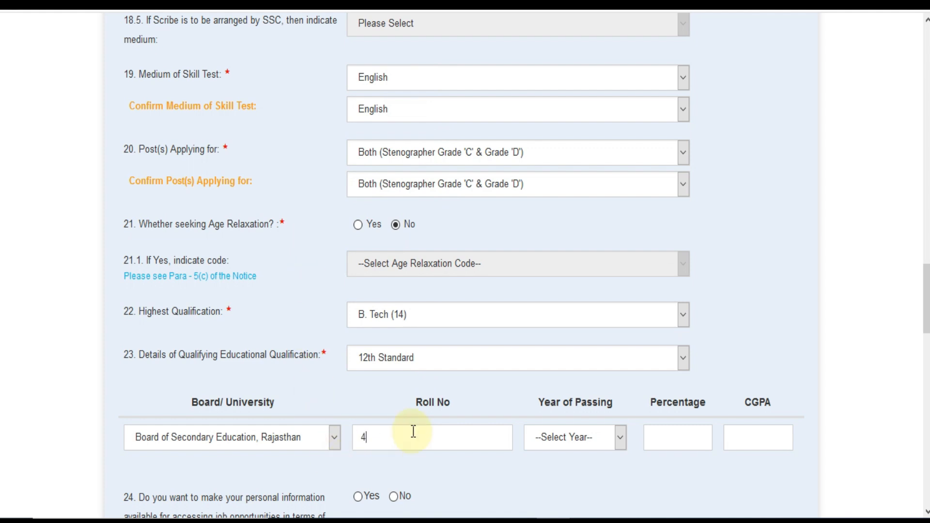
{"action": "type", "text": "545"}
{"action": "left_click", "coordinate": [567, 433]}
{"action": "left_click_drag", "start_coordinate": [618, 179], "coordinate": [606, 382]}
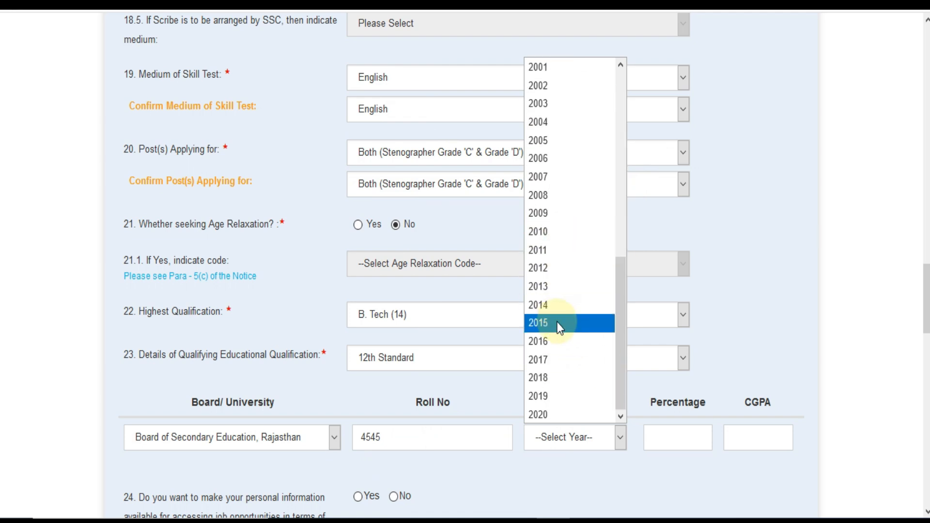
{"action": "left_click", "coordinate": [558, 329]}
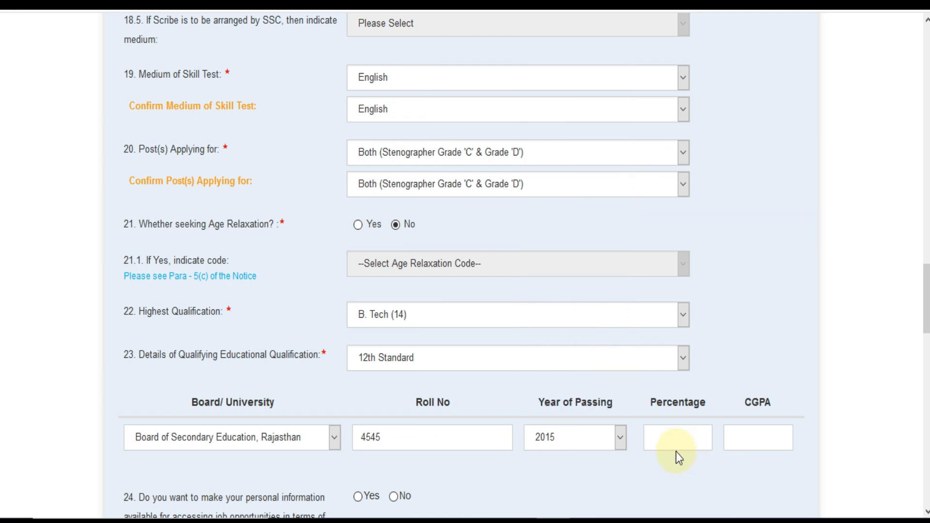
{"action": "type", "text": "80.00"}
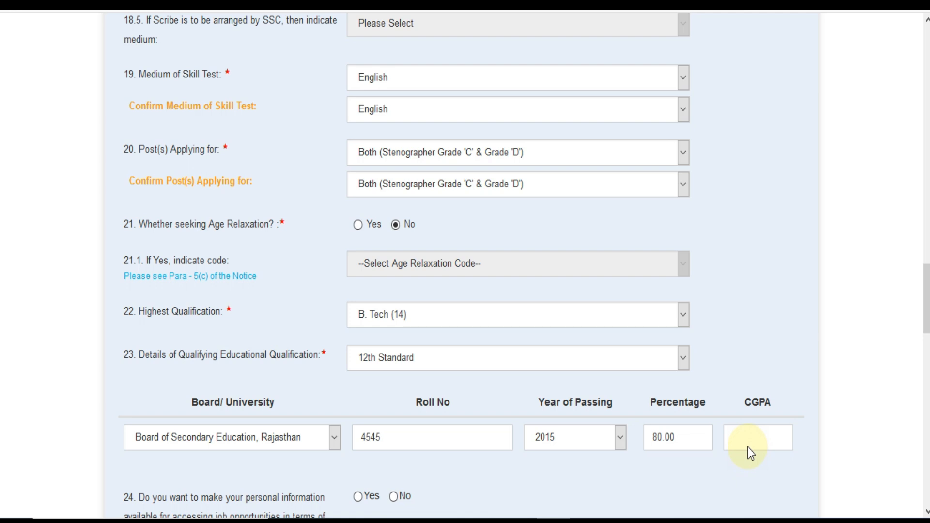
- Choose Yes for item 24 and scroll to the photograph, signature and declaration sections
{"action": "scroll", "coordinate": [739, 443], "scroll_direction": "down", "scroll_amount": 3}
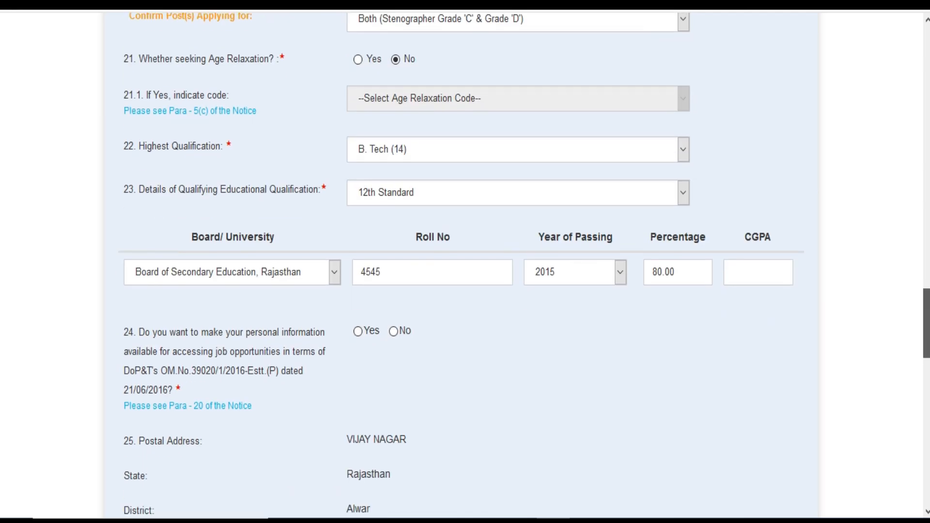
{"action": "left_click", "coordinate": [358, 331]}
{"action": "scroll", "coordinate": [334, 339], "scroll_direction": "down", "scroll_amount": 15}
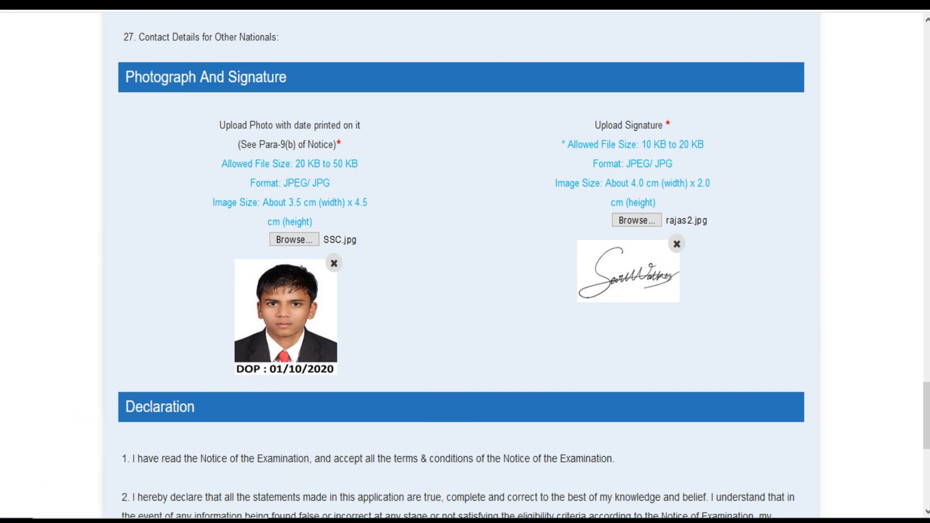
{"action": "scroll", "coordinate": [798, 386], "scroll_direction": "down", "scroll_amount": 3}
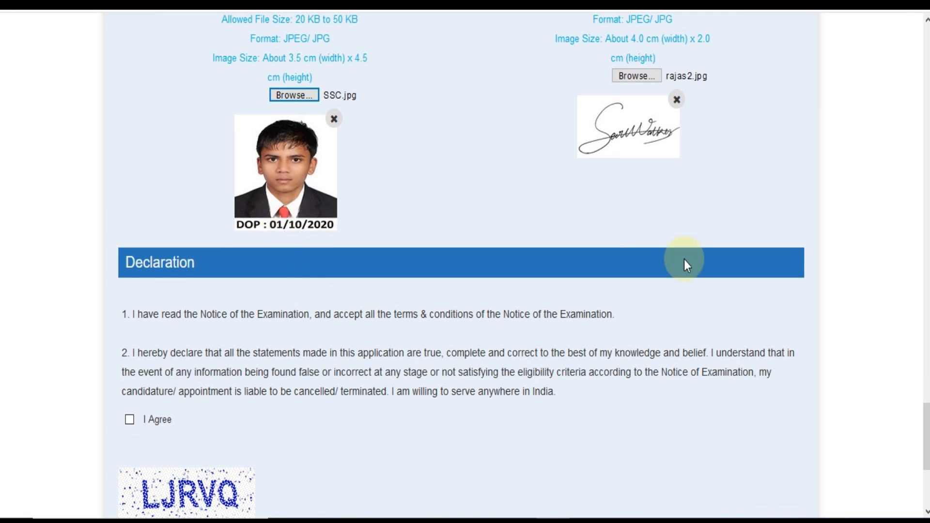
- Tick I Agree, enter the captcha text, and open the application preview
{"action": "scroll", "coordinate": [70, 269], "scroll_direction": "down", "scroll_amount": 5}
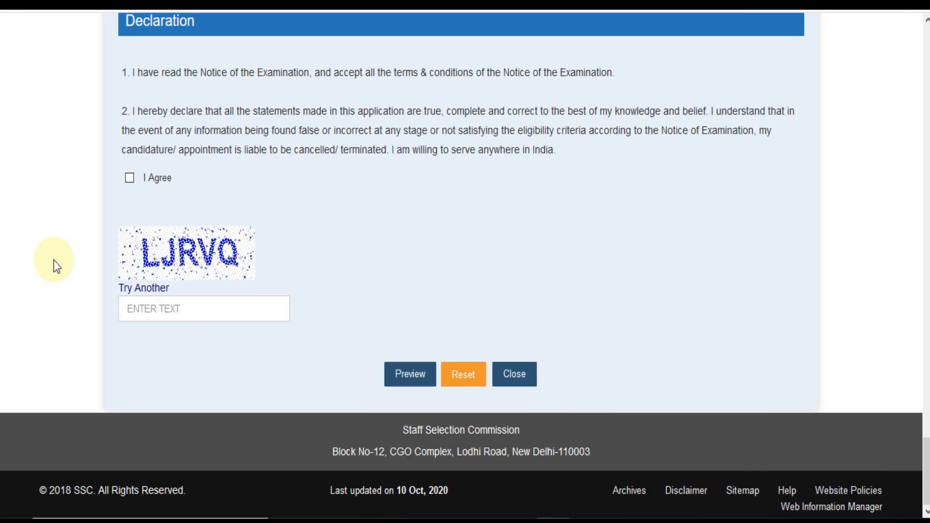
{"action": "left_click", "coordinate": [129, 178]}
{"action": "left_click", "coordinate": [188, 316]}
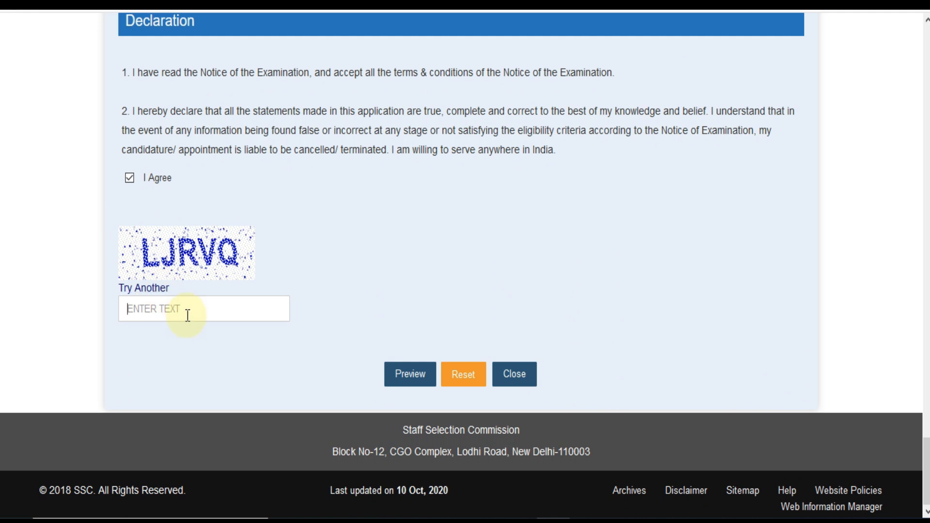
{"action": "type", "text": "LJRVQ"}
{"action": "left_click", "coordinate": [414, 385]}
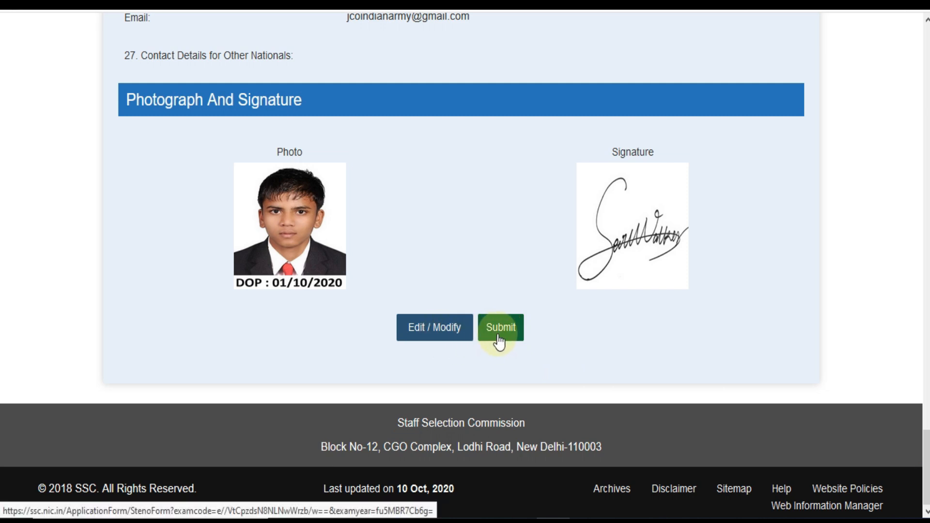
- Submit the previewed application and confirm it to get Provisionally Accepted status
{"action": "left_click", "coordinate": [512, 331]}
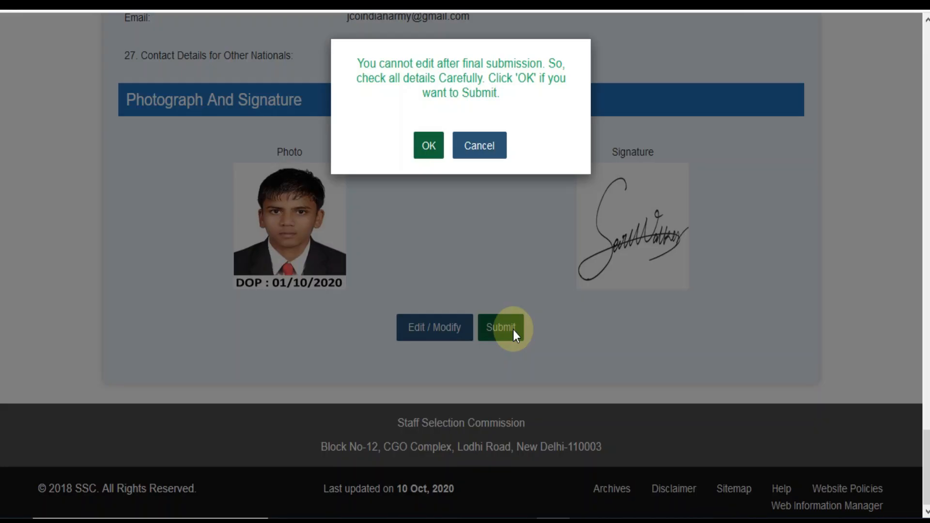
{"action": "left_click", "coordinate": [429, 148]}
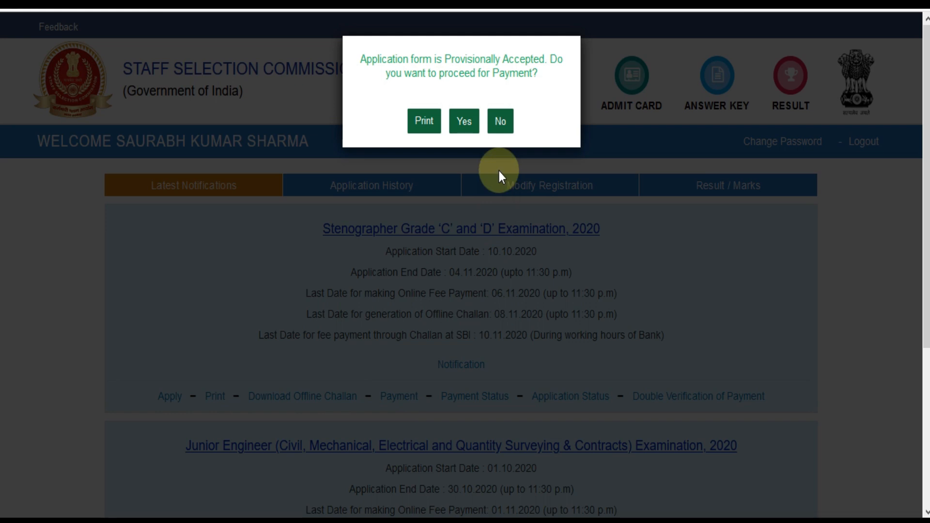
- Proceed to payment and choose the Online mode for the Rs 100 fee
{"action": "left_click", "coordinate": [465, 124]}
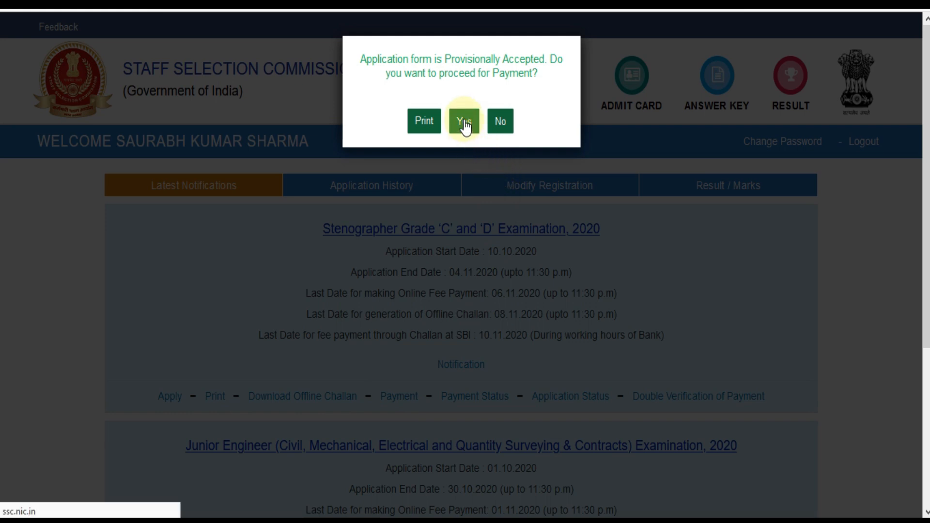
{"action": "scroll", "coordinate": [562, 277], "scroll_direction": "down", "scroll_amount": 2}
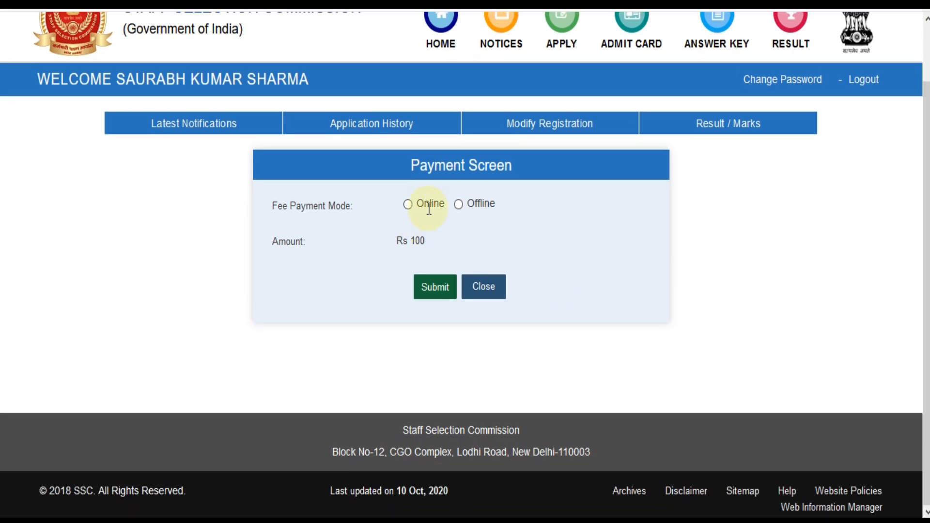
{"action": "left_click", "coordinate": [458, 204]}
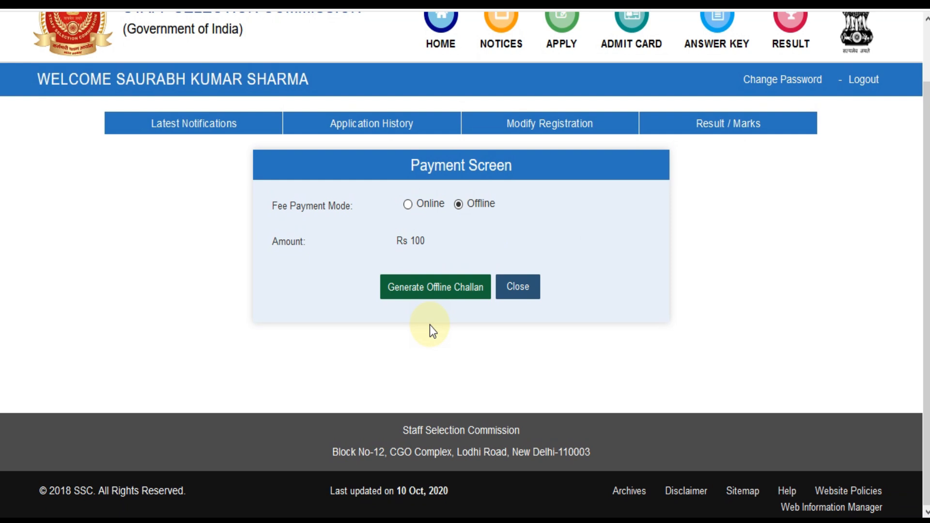
{"action": "left_click", "coordinate": [408, 204]}
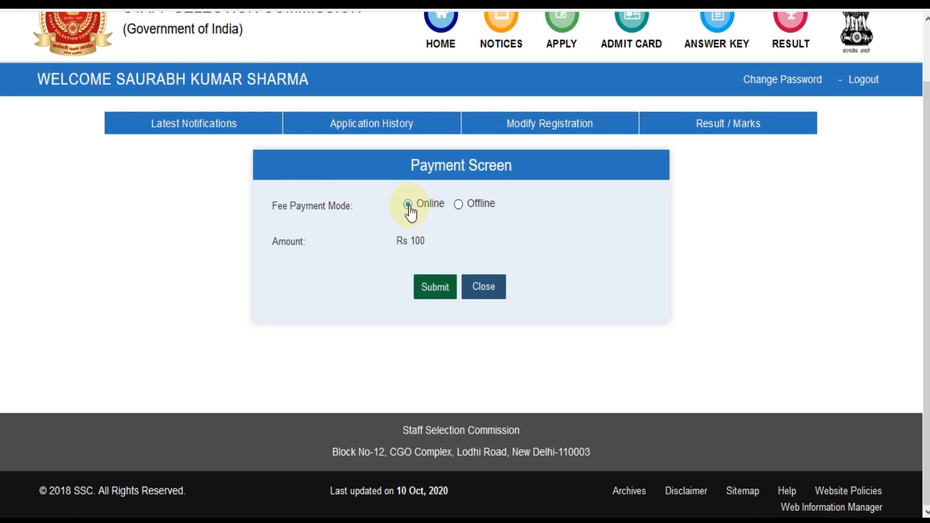
{"action": "left_click", "coordinate": [436, 289]}
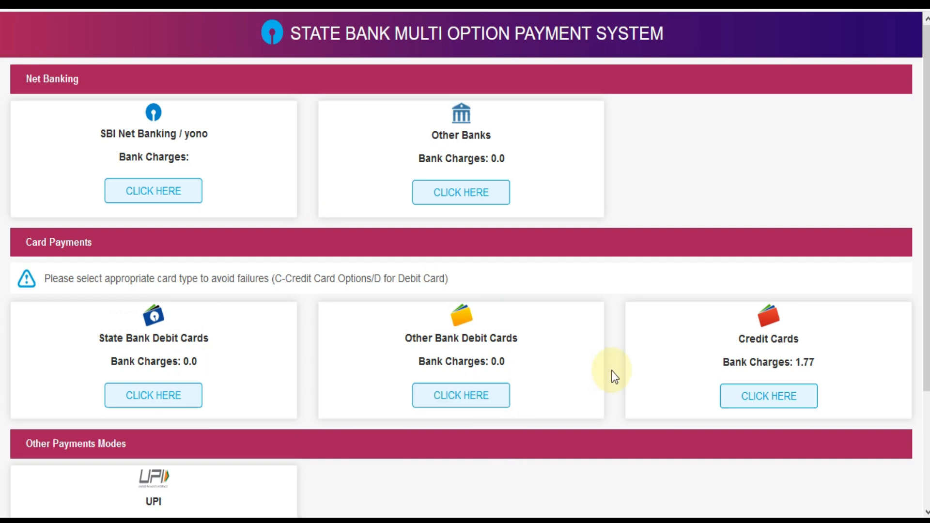
- Choose SBI Net Banking / yono from the payment options and focus the user name field
{"action": "scroll", "coordinate": [612, 373], "scroll_direction": "down", "scroll_amount": 2}
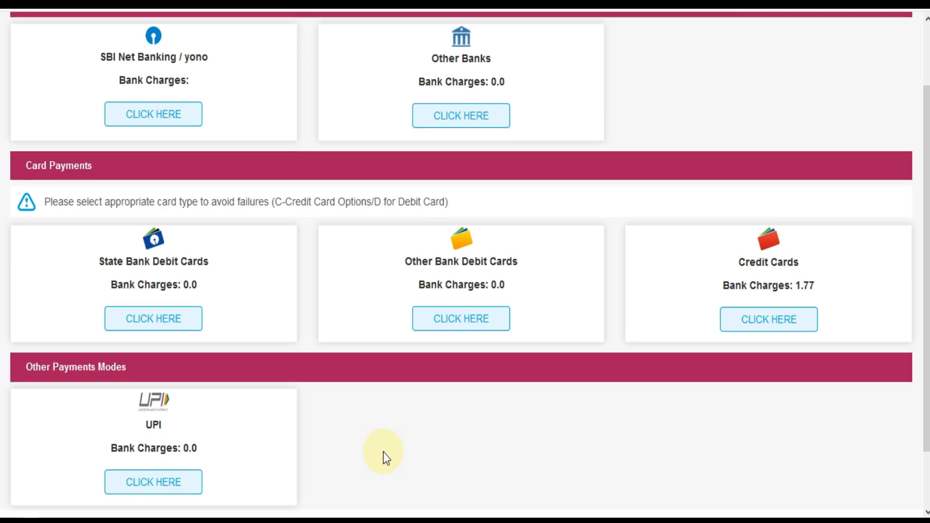
{"action": "scroll", "coordinate": [382, 452], "scroll_direction": "up", "scroll_amount": 2}
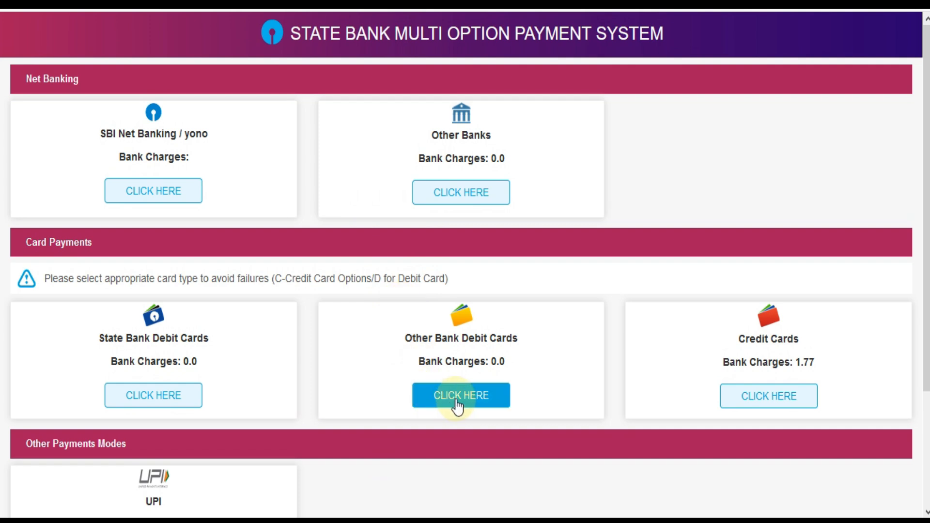
{"action": "left_click", "coordinate": [173, 193]}
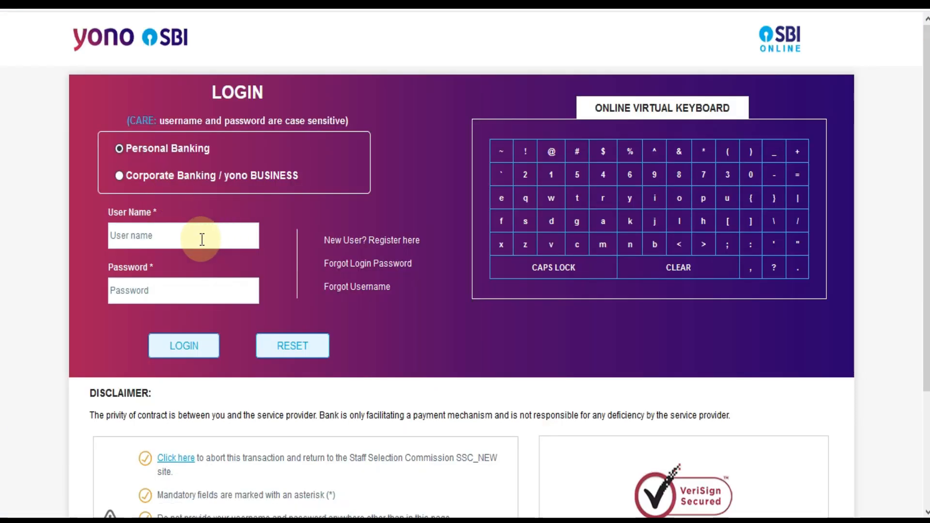
{"action": "left_click", "coordinate": [187, 236]}
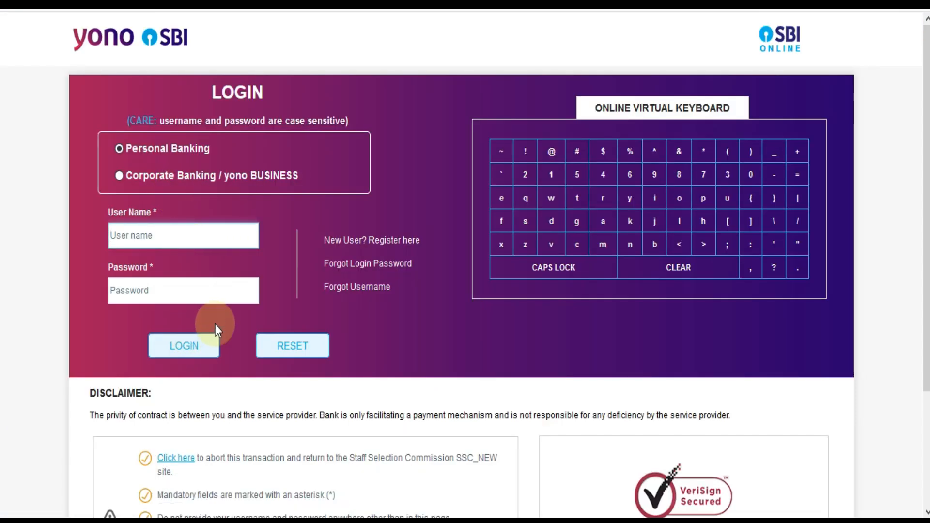
- Log in to SBI net banking and authorise the Rs 100 payment with the SMS high security password
{"action": "left_click", "coordinate": [193, 354]}
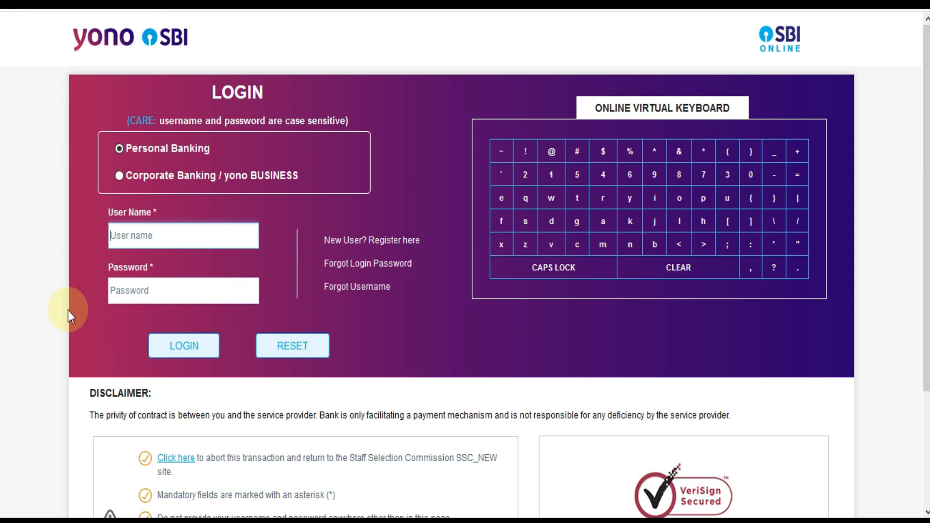
{"action": "type", "text": "s"}
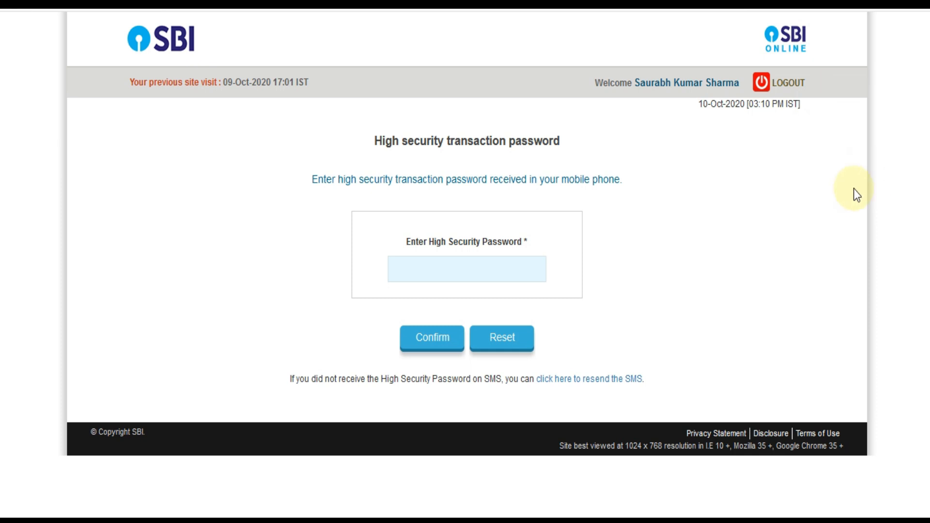
{"action": "left_click", "coordinate": [450, 274]}
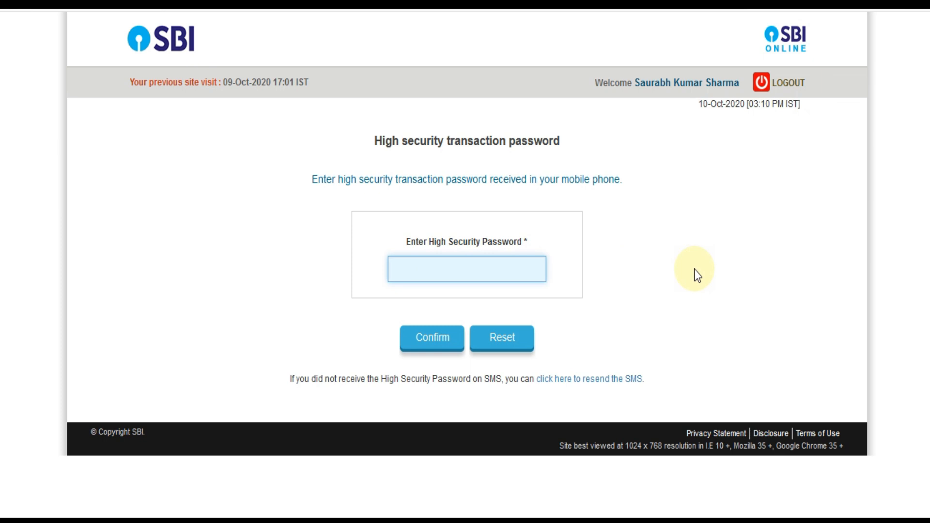
{"action": "type", "text": "••••••••"}
{"action": "left_click", "coordinate": [432, 338]}
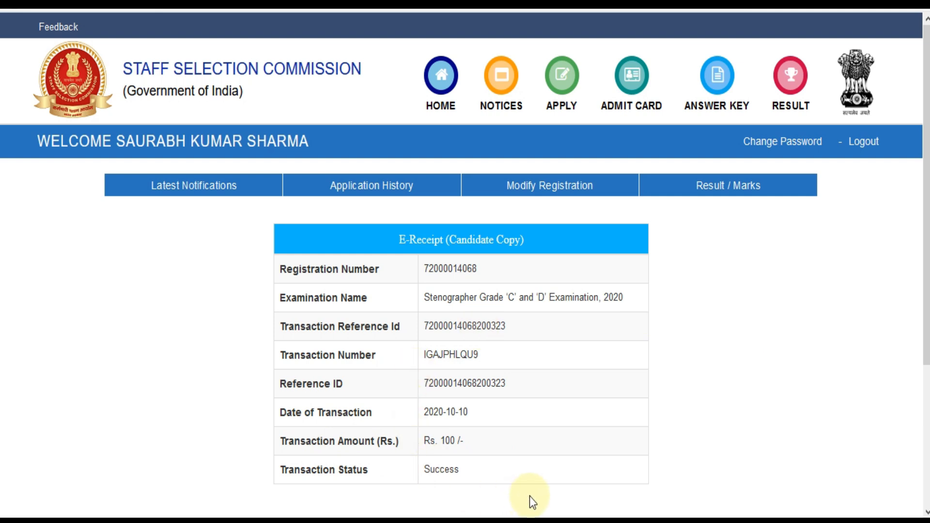
- Close the successful Rs 100 e-receipt to return to Latest Notifications
{"action": "scroll", "coordinate": [465, 266], "scroll_direction": "down", "scroll_amount": 2}
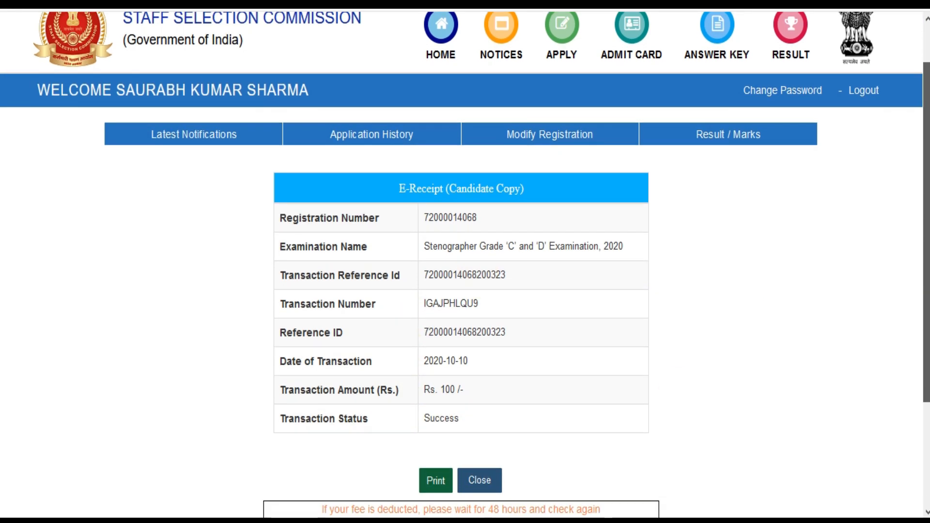
{"action": "scroll", "coordinate": [465, 265], "scroll_direction": "down", "scroll_amount": 1}
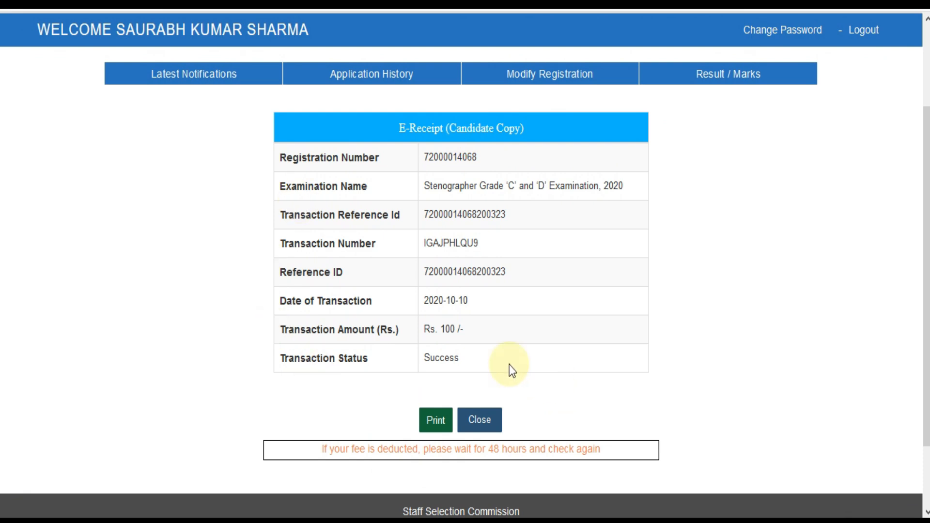
{"action": "left_click", "coordinate": [485, 421]}
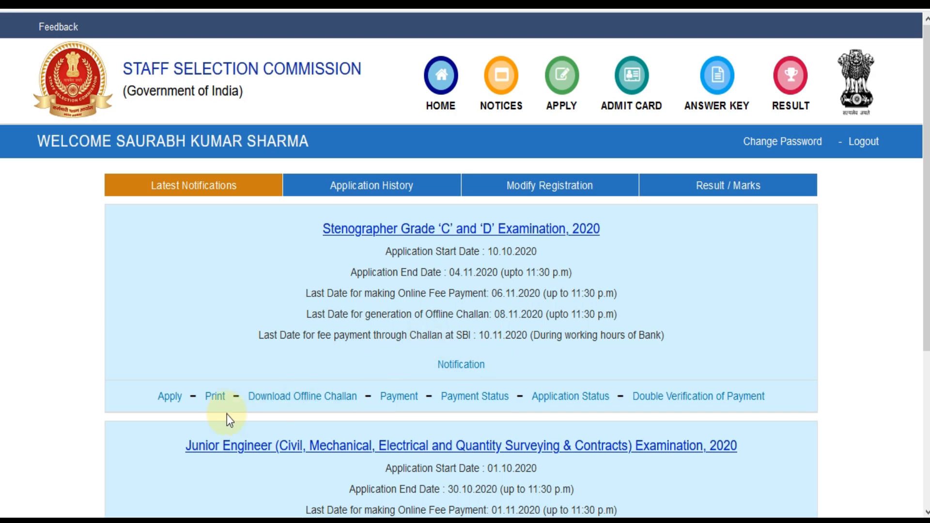